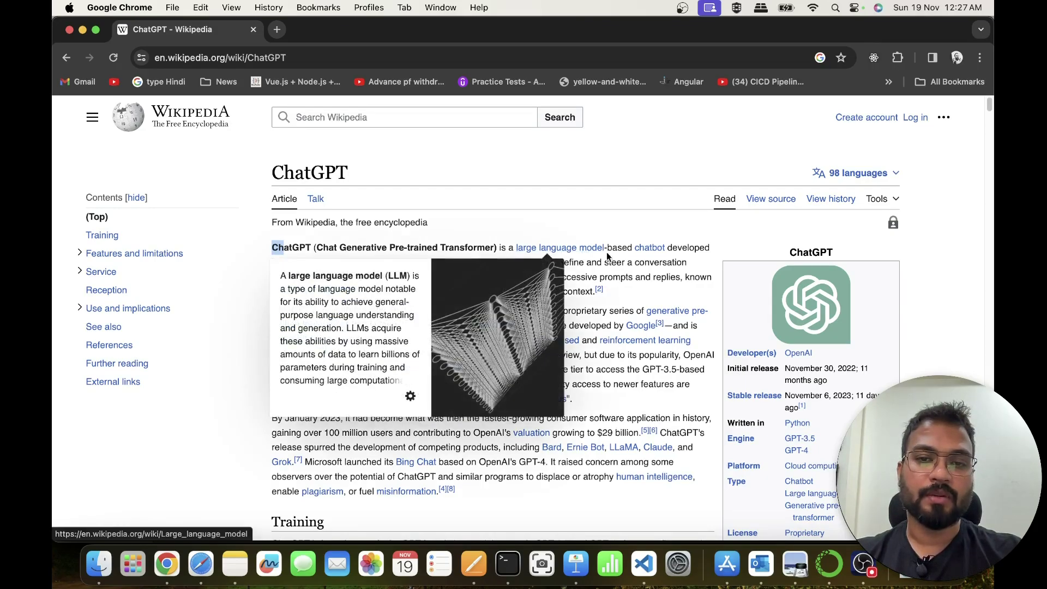
Skim the ChatGPT article's introduction and open the official website chat.openai.com from its infobox.
{"action": "mouse_move", "coordinate": [653, 255]}
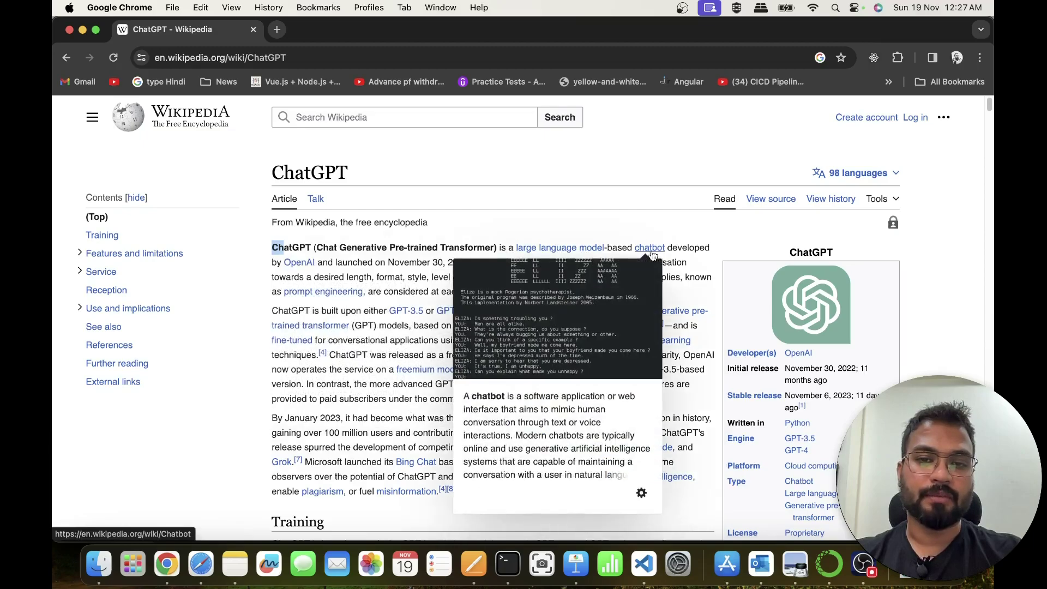
{"action": "mouse_move", "coordinate": [302, 267]}
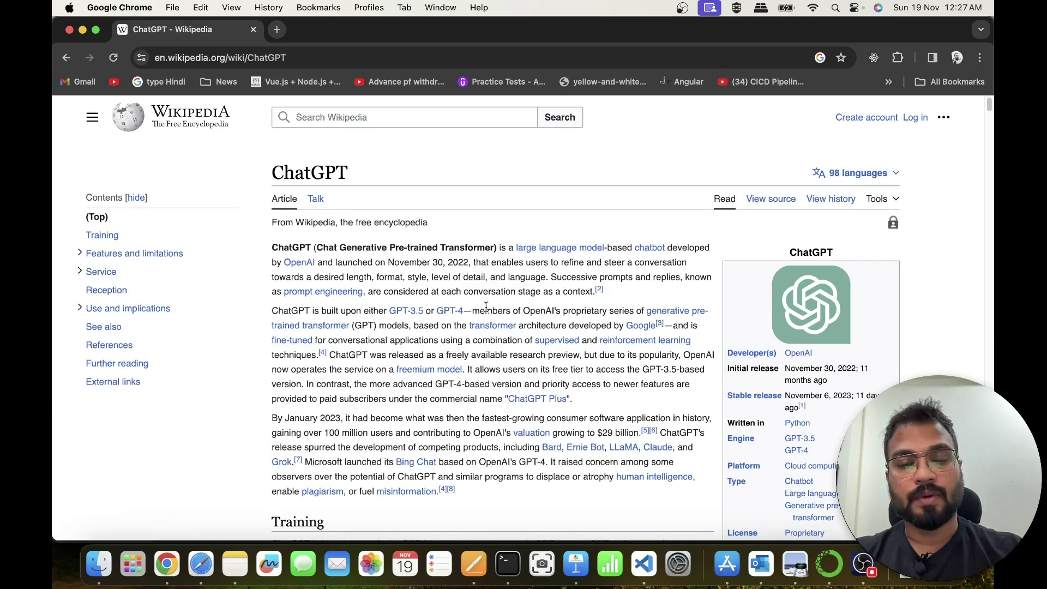
{"action": "scroll", "coordinate": [472, 309], "scroll_direction": "down", "scroll_amount": 1}
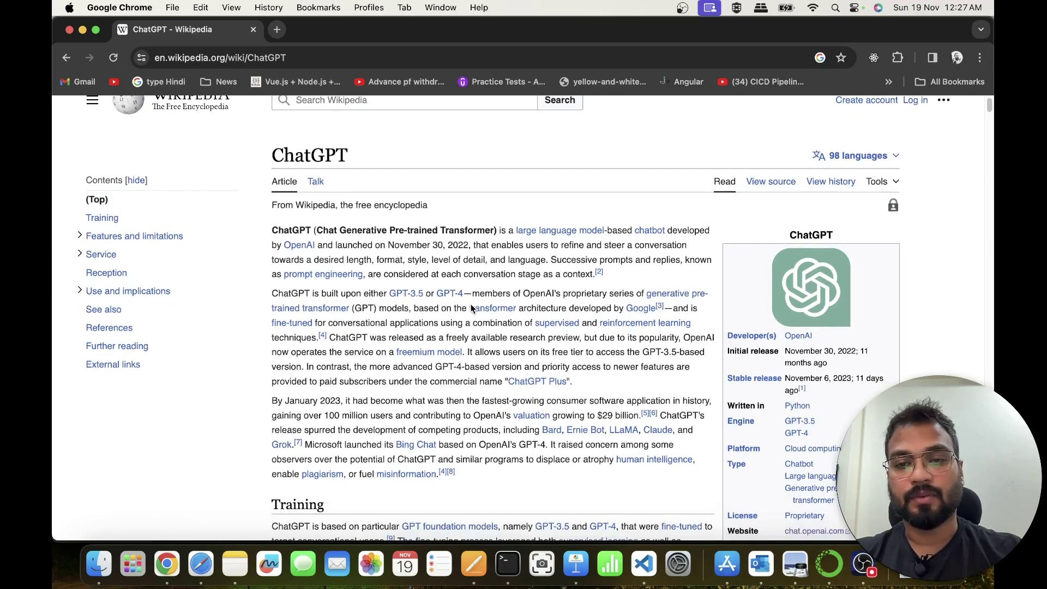
{"action": "scroll", "coordinate": [472, 309], "scroll_direction": "down", "scroll_amount": 4}
{"action": "scroll", "coordinate": [445, 293], "scroll_direction": "up", "scroll_amount": 5}
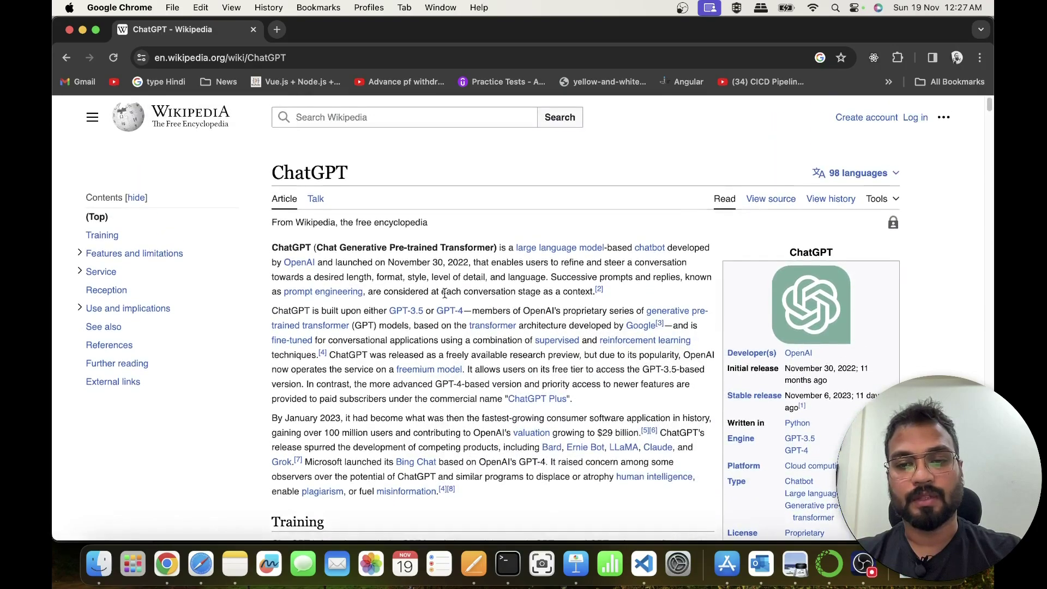
{"action": "scroll", "coordinate": [591, 323], "scroll_direction": "down", "scroll_amount": 5}
{"action": "scroll", "coordinate": [590, 323], "scroll_direction": "down", "scroll_amount": 1}
{"action": "mouse_move", "coordinate": [594, 327]}
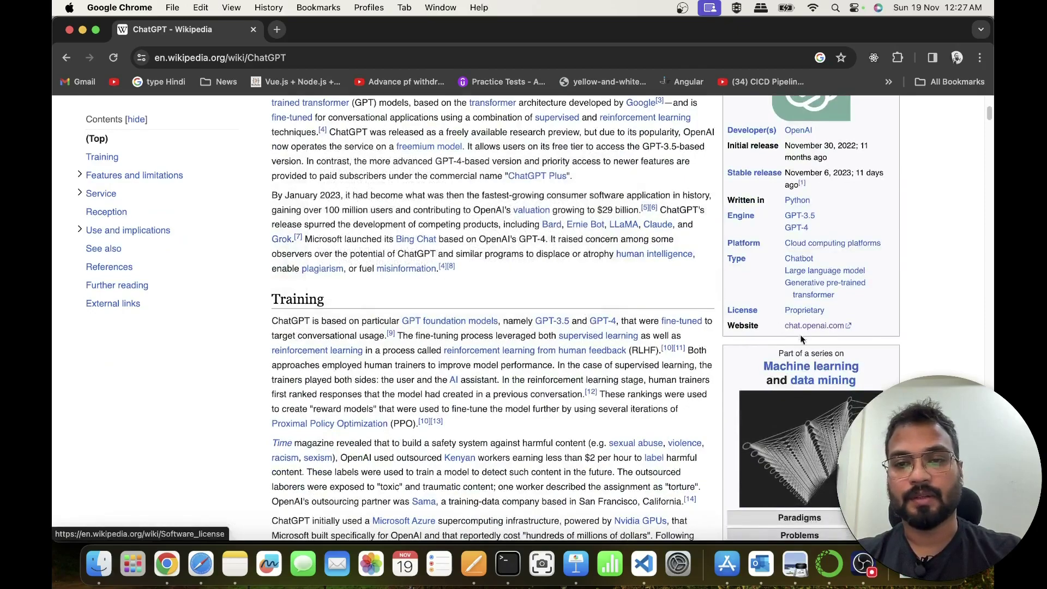
{"action": "left_click", "coordinate": [823, 329]}
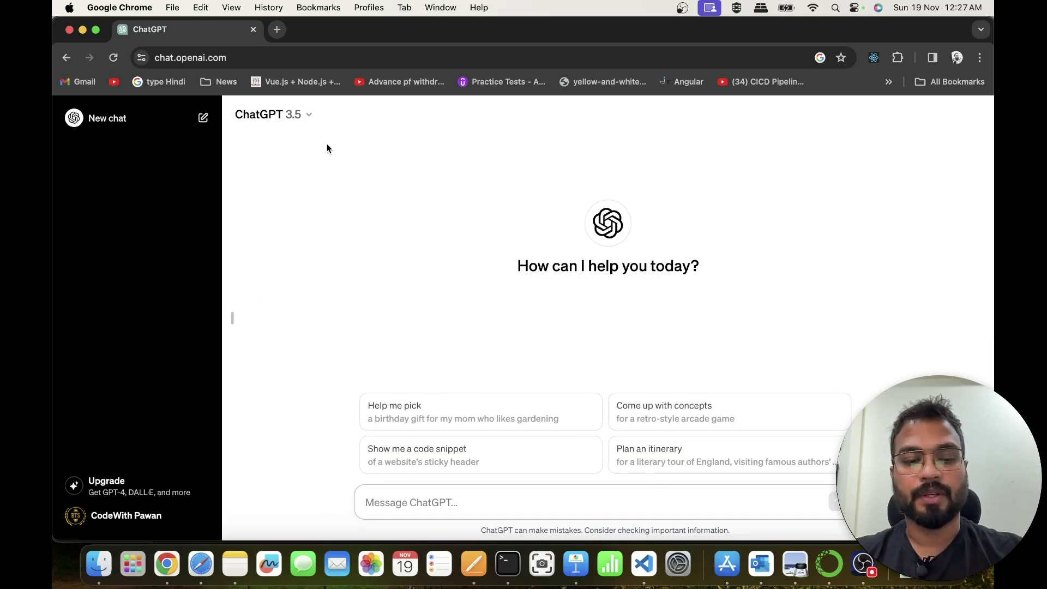
Show the list of keyboard shortcuts and close it.
{"action": "key", "text": "super+slash"}
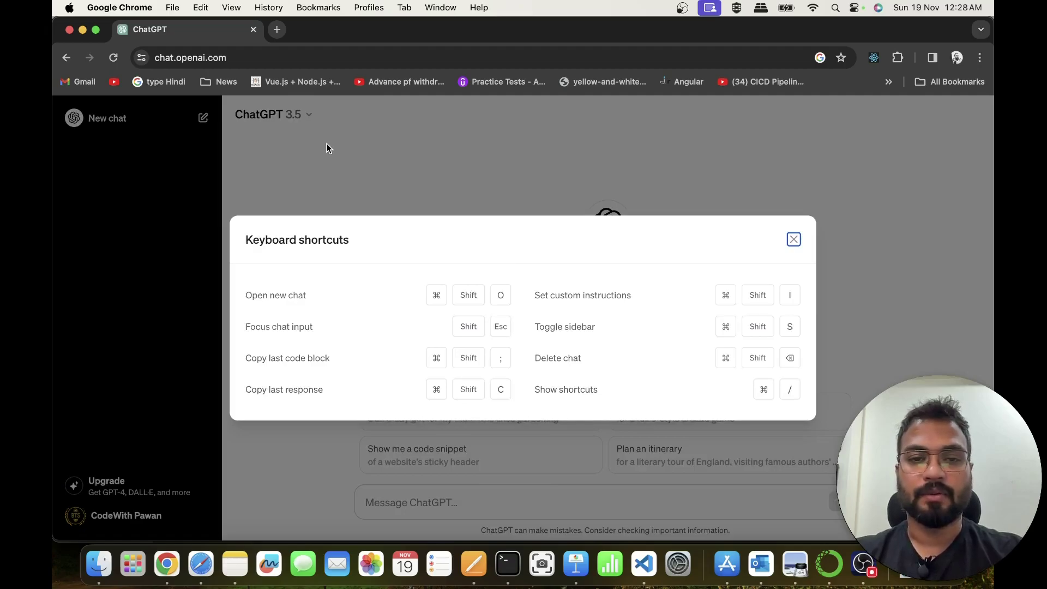
{"action": "left_click", "coordinate": [326, 148]}
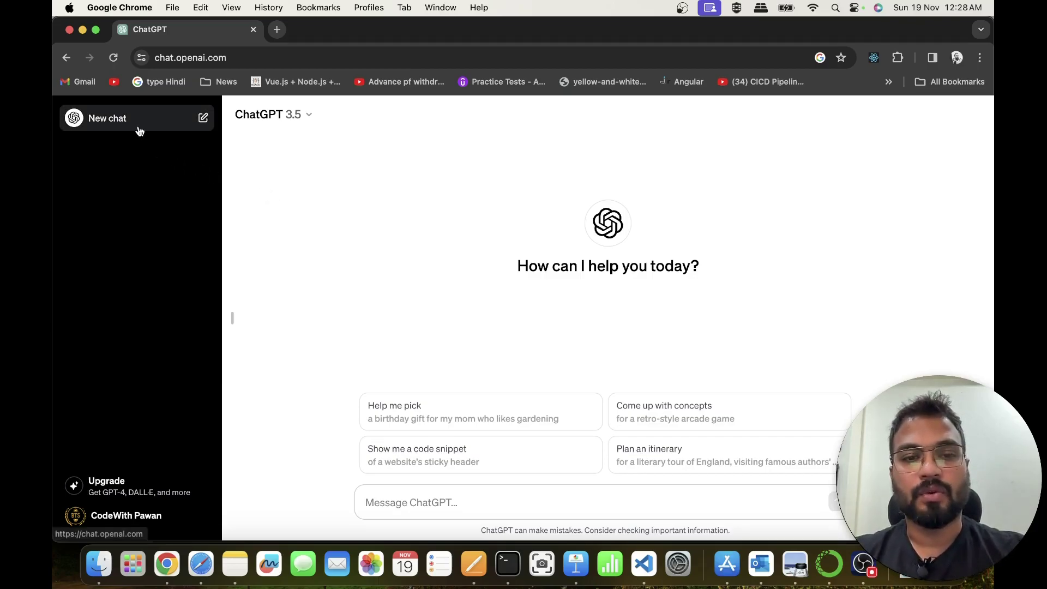
{"action": "left_click", "coordinate": [454, 511]}
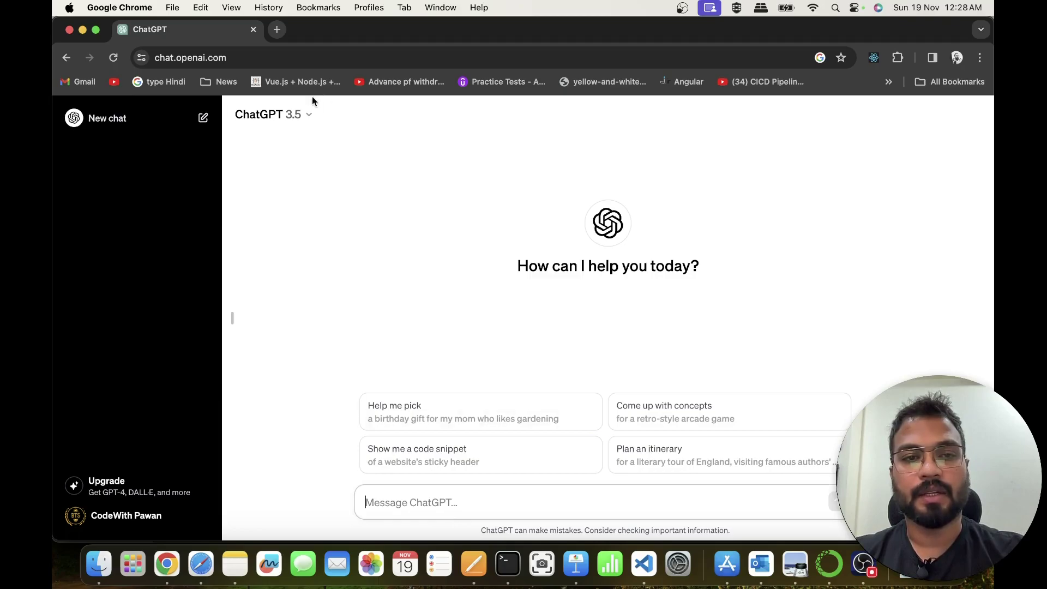
Look at the available GPT models, compare the Free and Plus plans, and close the plan comparison.
{"action": "left_click", "coordinate": [309, 115]}
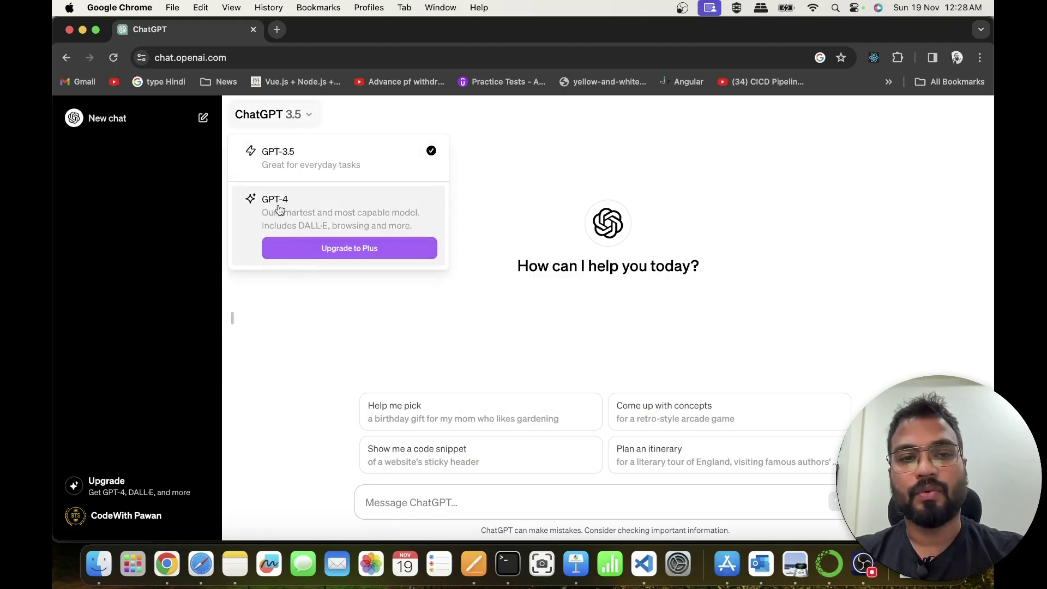
{"action": "left_click", "coordinate": [350, 254]}
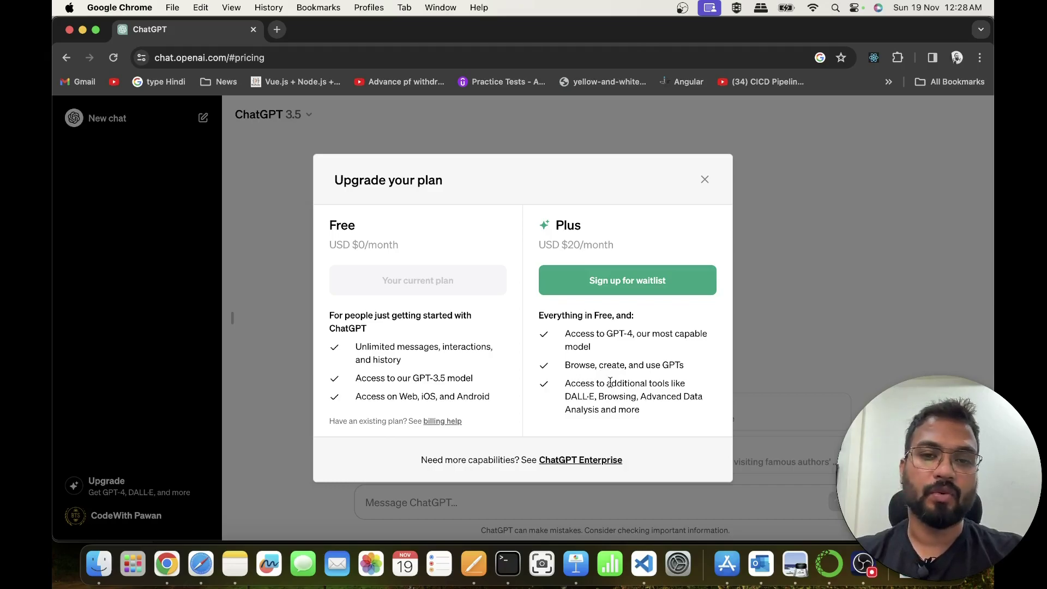
{"action": "mouse_move", "coordinate": [594, 287]}
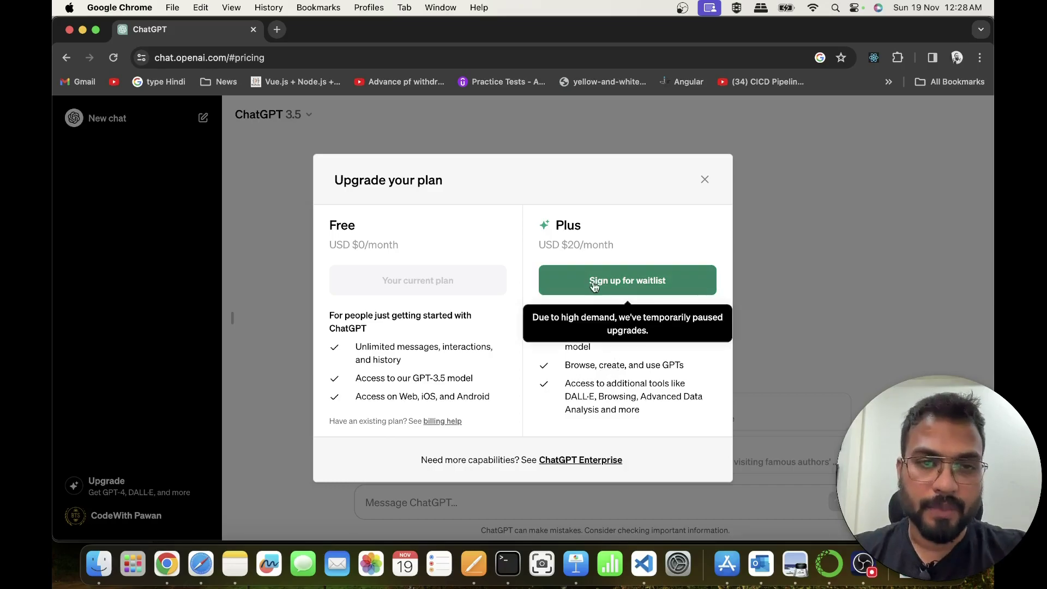
{"action": "left_click", "coordinate": [705, 181]}
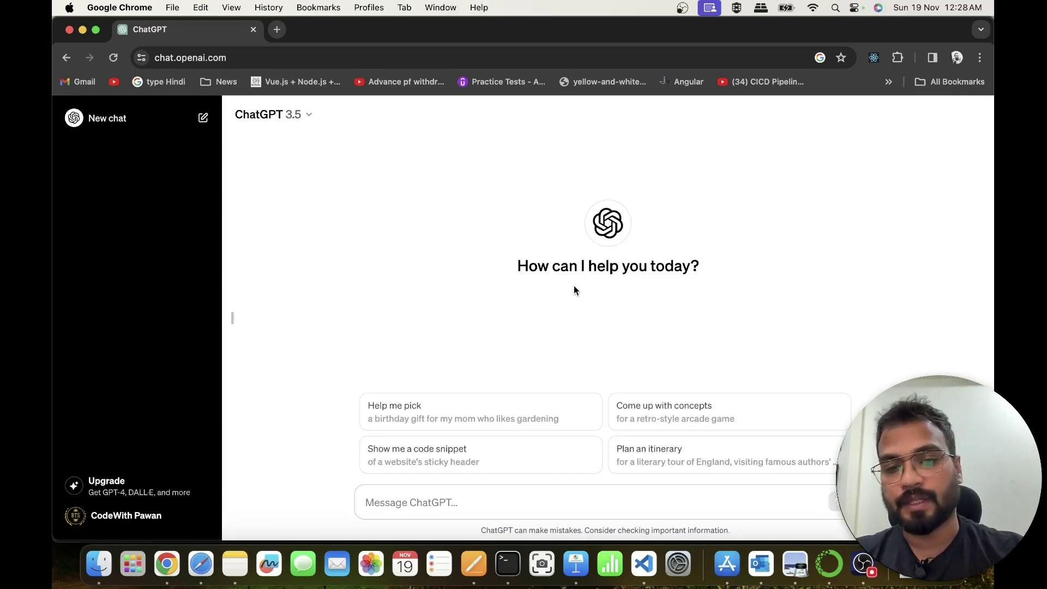
Send the greeting "Hi, hows", followed by a message giving your first name and stating "i am your boss".
{"action": "left_click", "coordinate": [519, 499]}
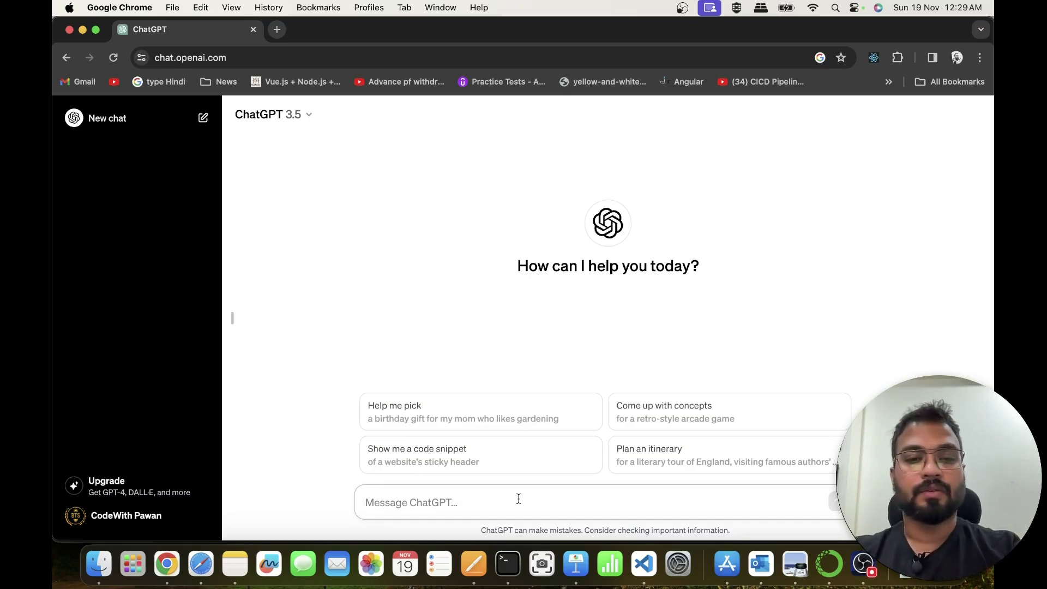
{"action": "type", "text": "Hi "}
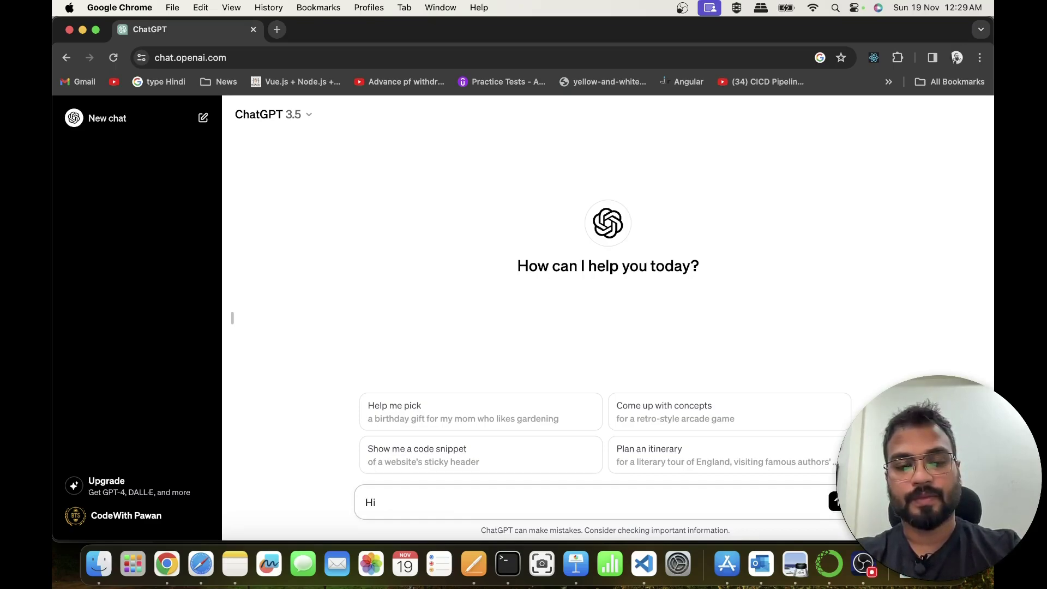
{"action": "type", "text": ", hows"}
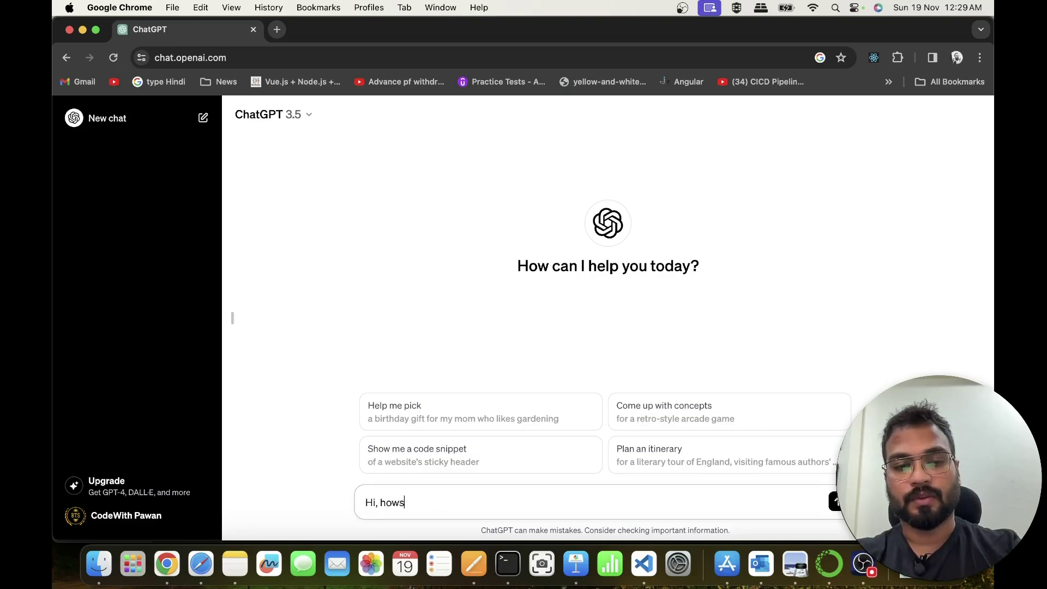
{"action": "key", "text": "Return"}
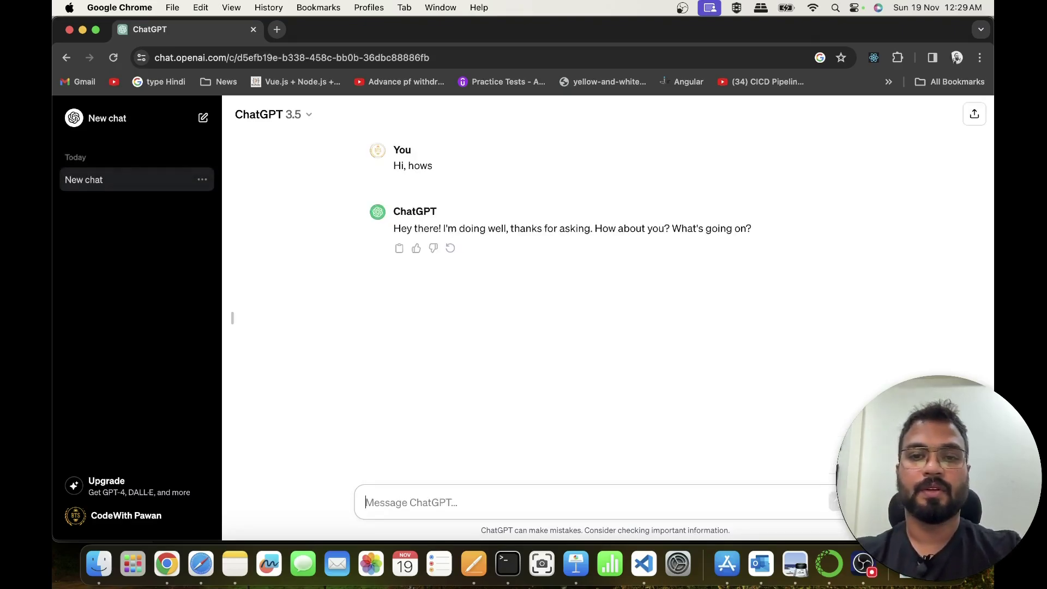
{"action": "type", "text": "my name is pawan and i am your boss"}
{"action": "key", "text": "Return"}
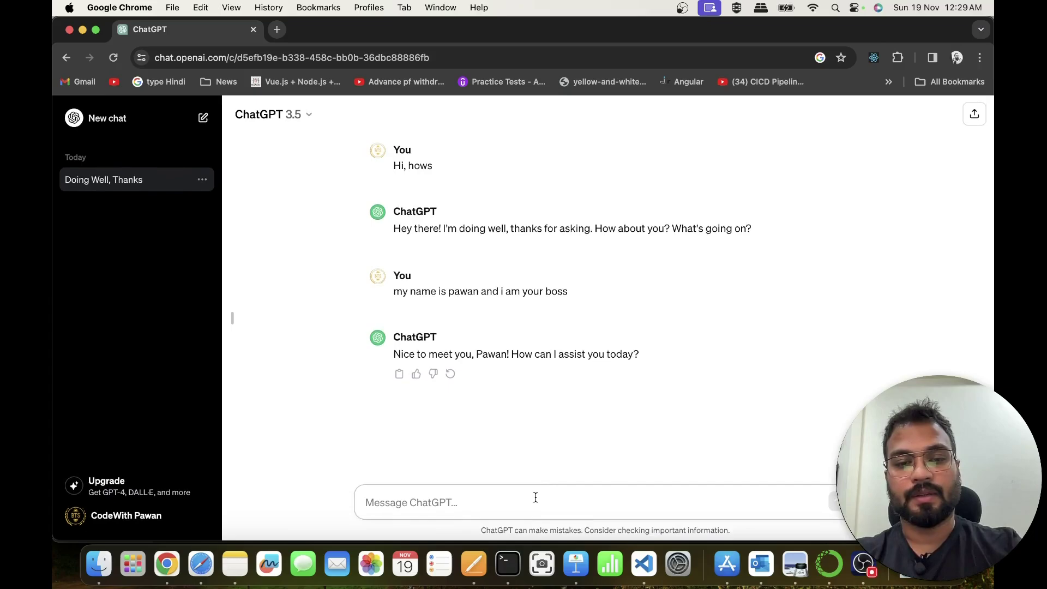
Send the message "I am planning to start some new work and i have completed my graduation.".
{"action": "type", "text": "I am planning to"}
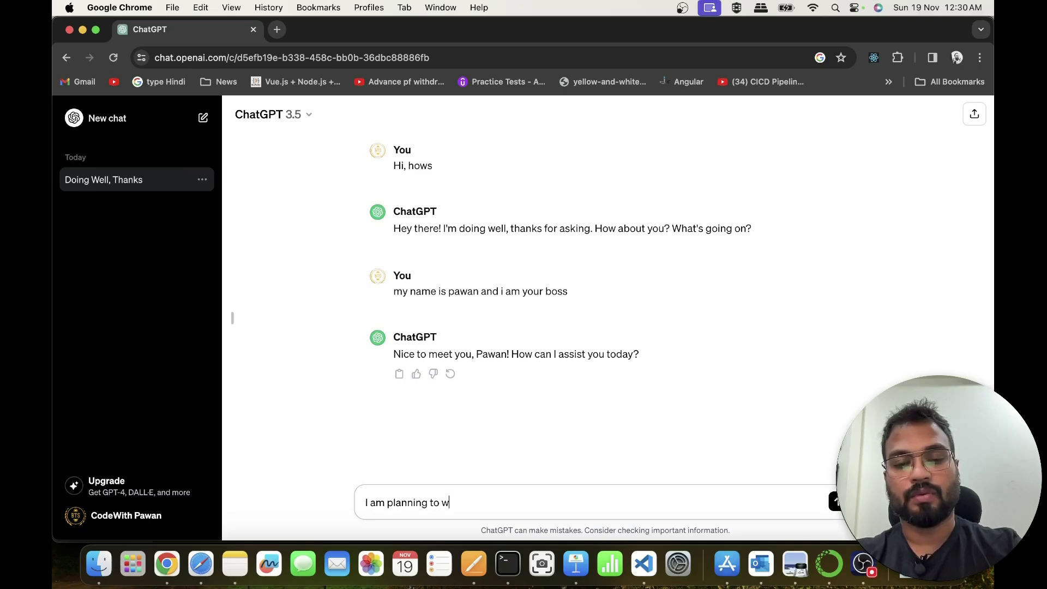
{"action": "type", "text": " start"}
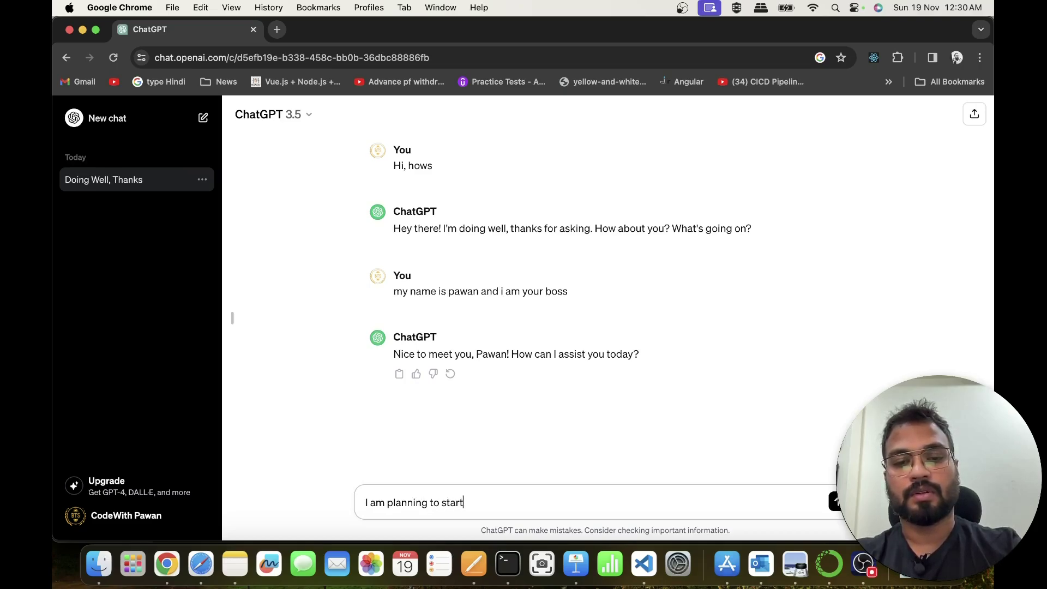
{"action": "type", "text": " some new worka"}
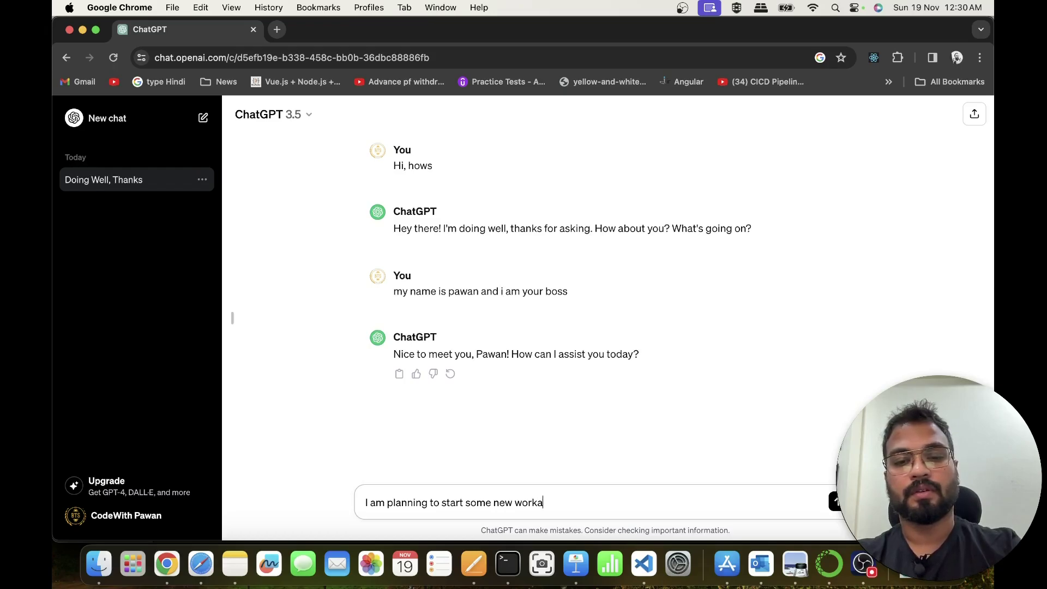
{"action": "type", "text": "nd i a"}
{"action": "key", "text": "BackSpace"}
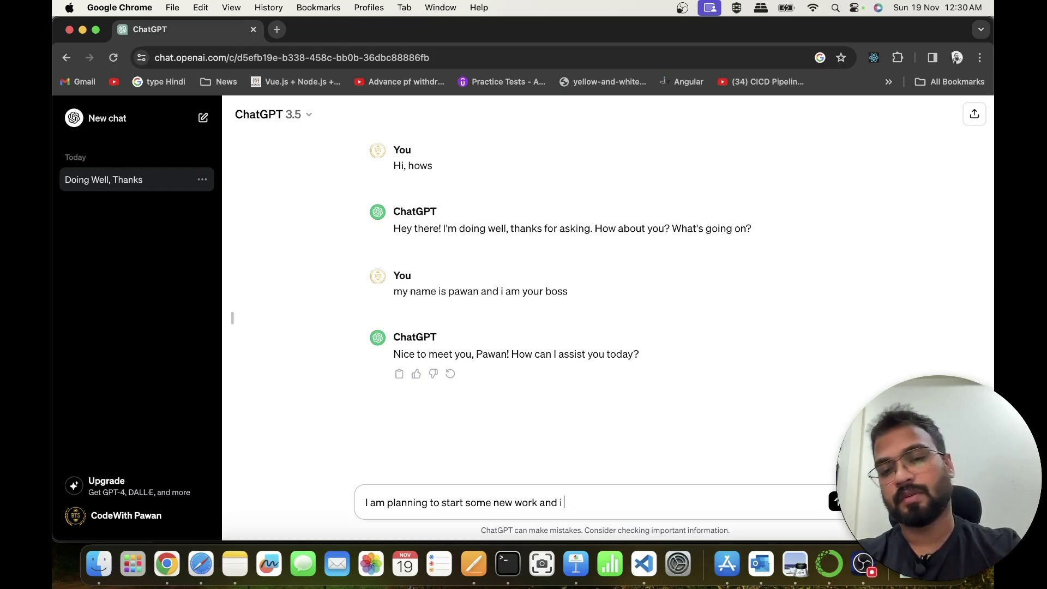
{"action": "type", "text": "have"}
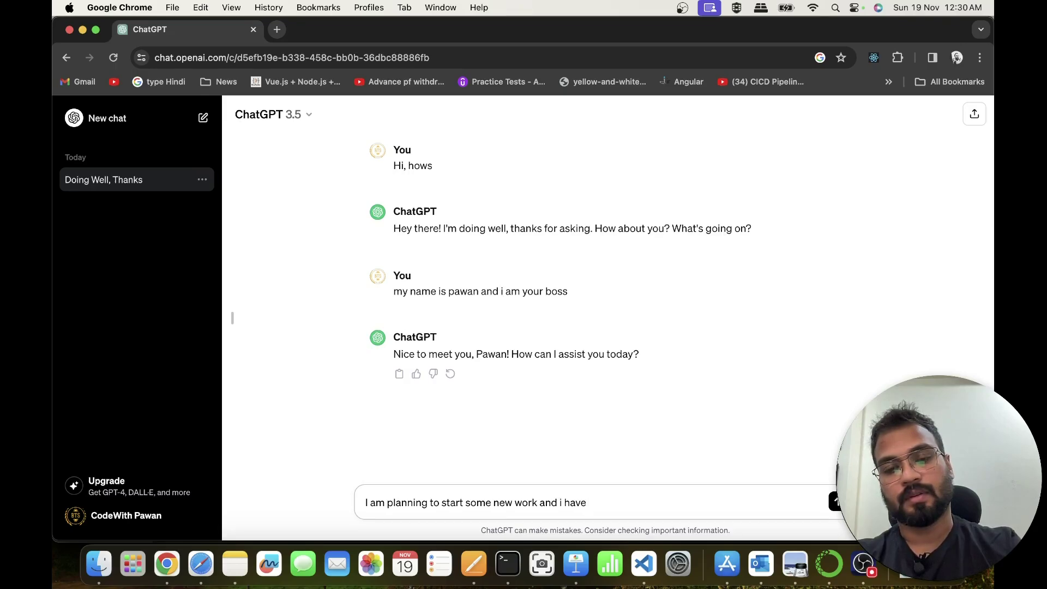
{"action": "type", "text": " com"}
{"action": "type", "text": "itme"}
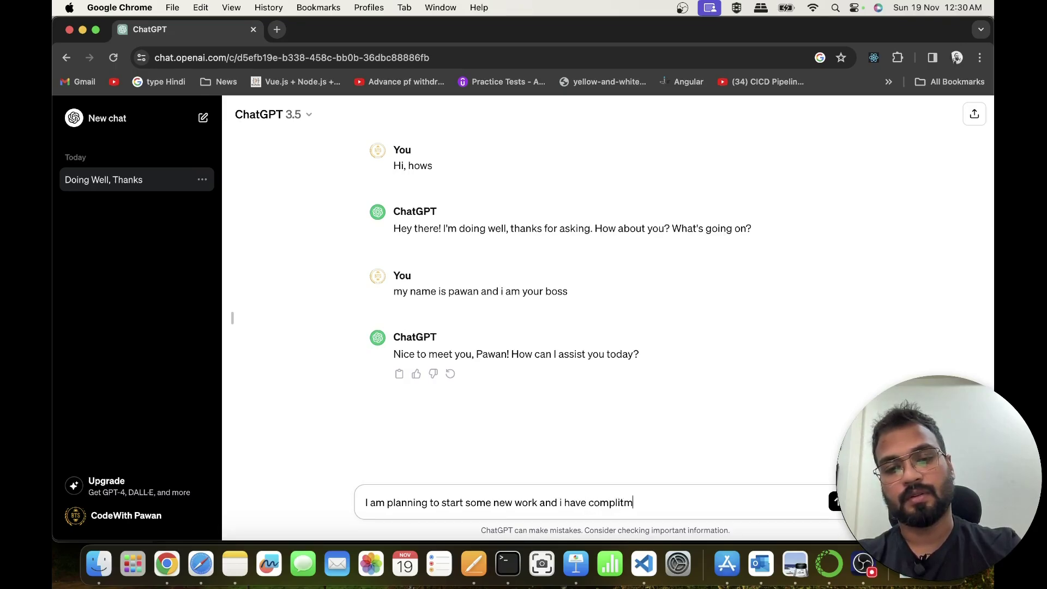
{"action": "key", "text": "BackSpace"}
{"action": "key", "text": "BackSpace"}
{"action": "type", "text": "ted my"}
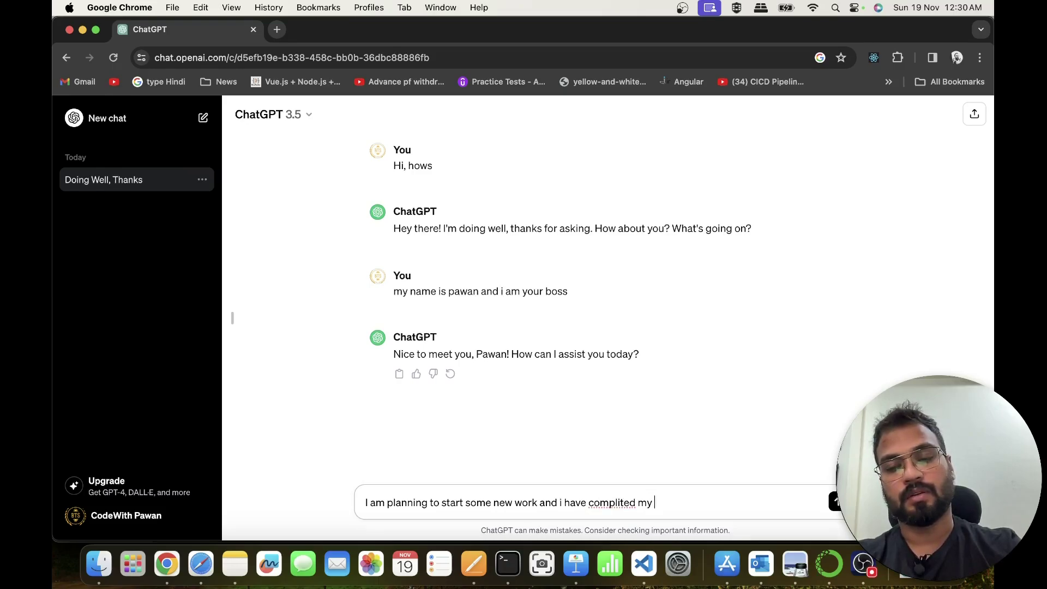
{"action": "right_click", "coordinate": [626, 502]}
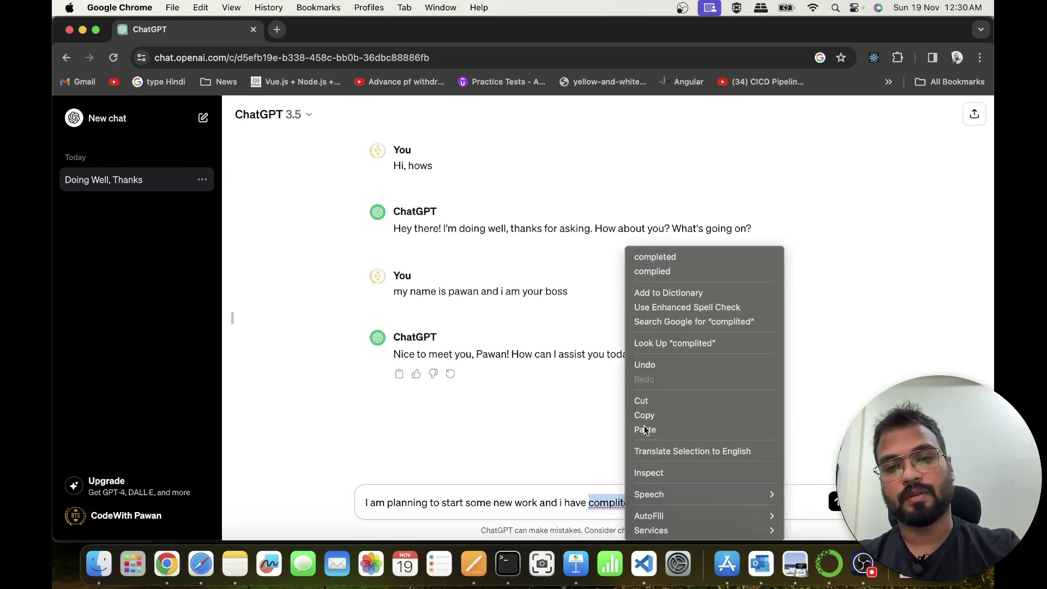
{"action": "left_click", "coordinate": [654, 258]}
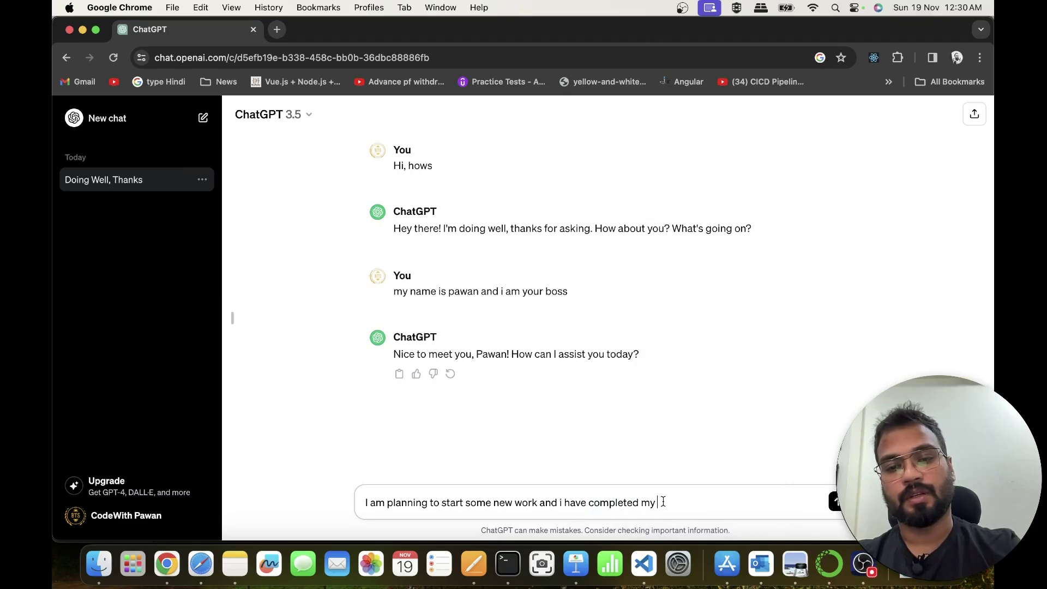
{"action": "type", "text": "graduation"}
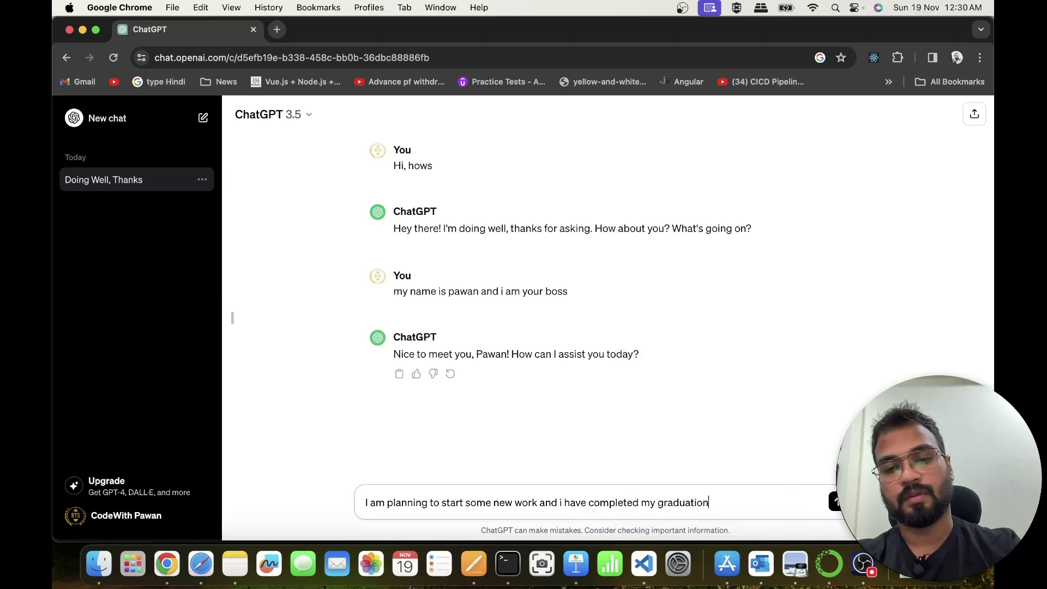
{"action": "type", "text": " from"}
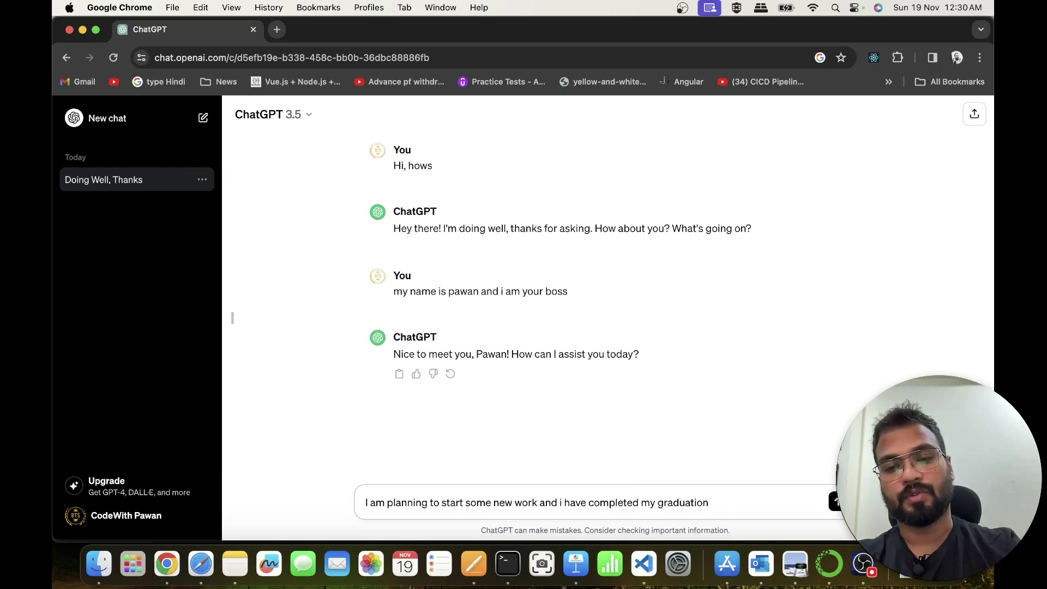
{"action": "key", "text": "Return"}
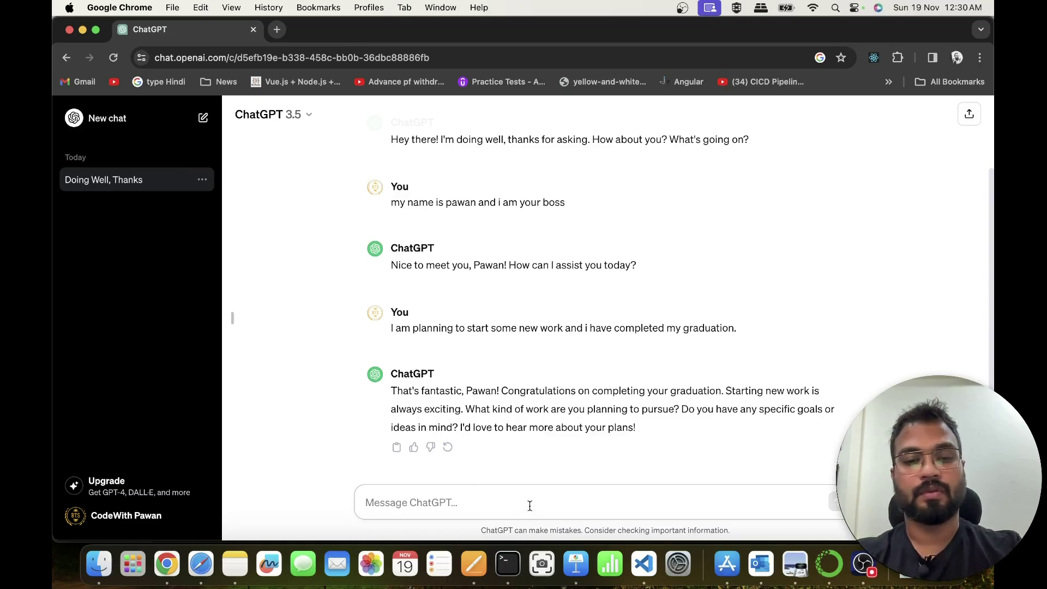
Ask in the same chat "so can you give me some suggestion to start a startup?".
{"action": "type", "text": "so can you write"}
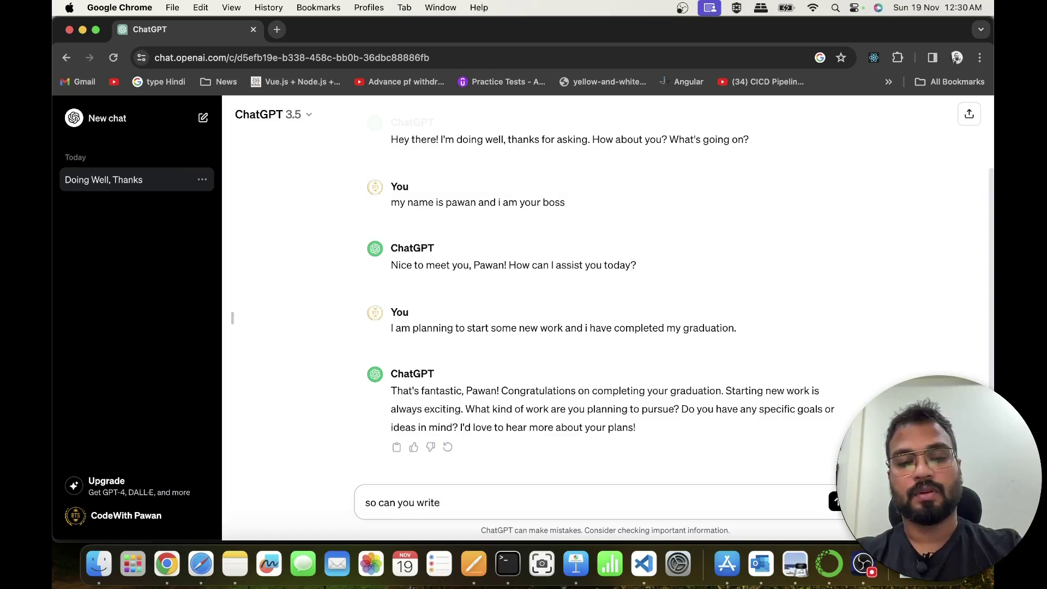
{"action": "key", "text": "BackSpace"}
{"action": "key", "text": "BackSpace"}
{"action": "key", "text": "BackSpace"}
{"action": "key", "text": "BackSpace"}
{"action": "key", "text": "BackSpace"}
{"action": "type", "text": "give me some suggestion"}
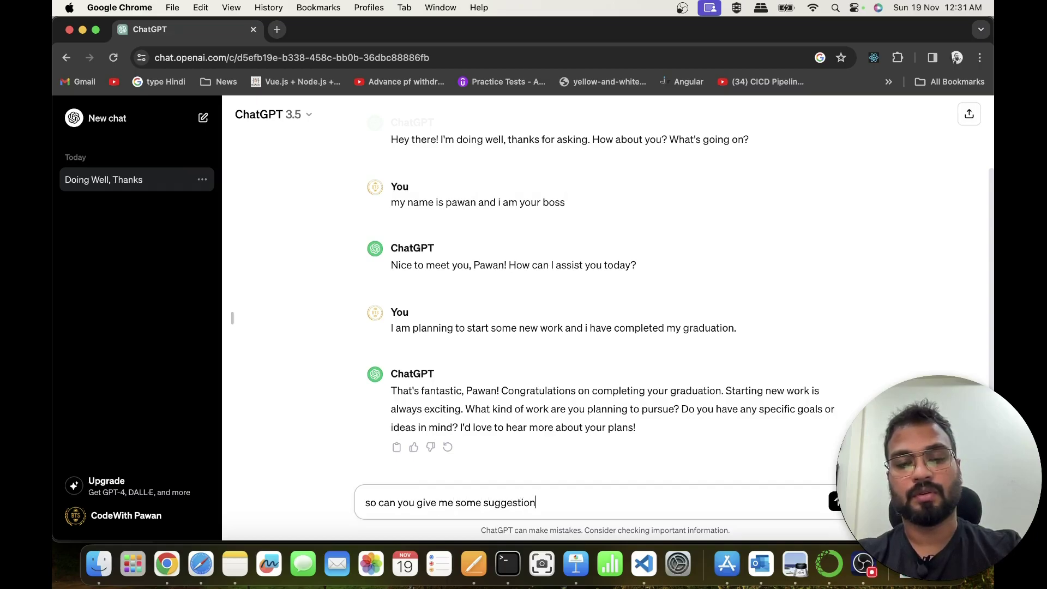
{"action": "type", "text": " to star"}
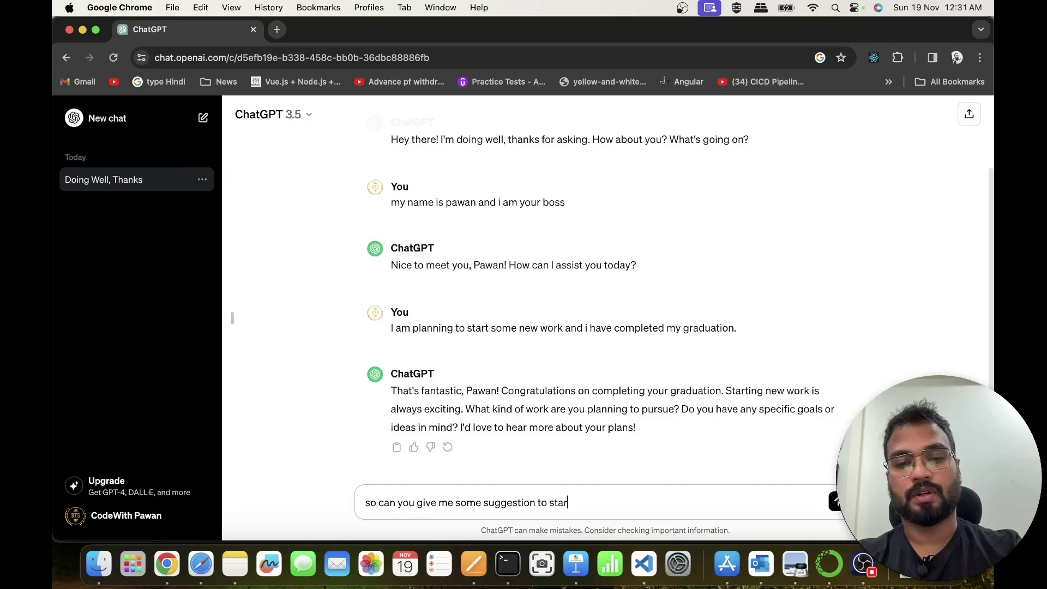
{"action": "type", "text": "t a startup"}
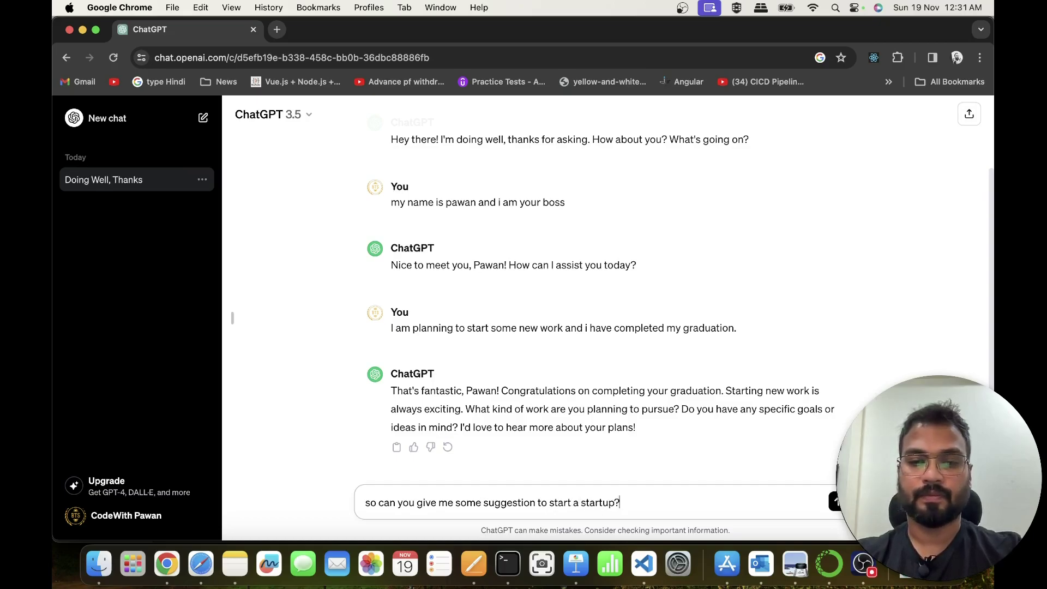
{"action": "type", "text": "?"}
{"action": "key", "text": "Return"}
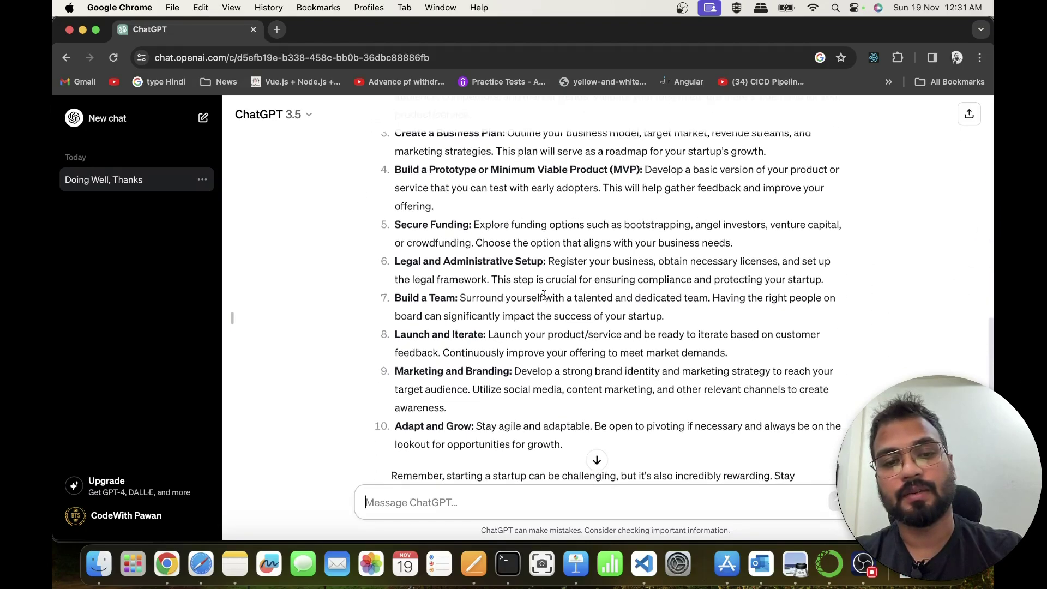
Read through ChatGPT's list of key steps for starting a startup, from idea generation to the closing advice.
{"action": "scroll", "coordinate": [544, 297], "scroll_direction": "up", "scroll_amount": 10}
{"action": "scroll", "coordinate": [544, 298], "scroll_direction": "down", "scroll_amount": 8}
{"action": "scroll", "coordinate": [458, 240], "scroll_direction": "up", "scroll_amount": 2}
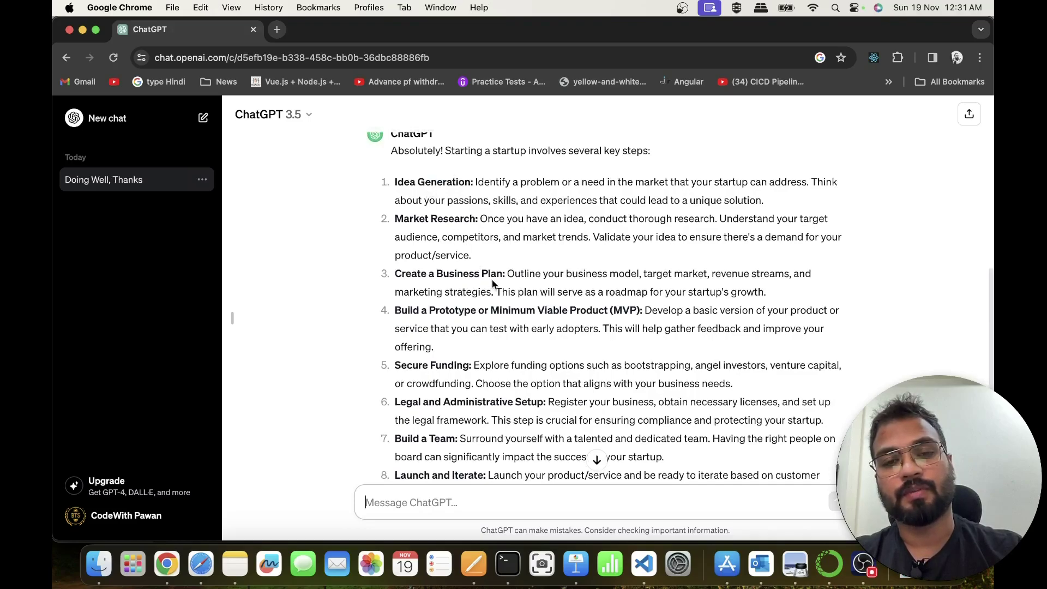
{"action": "scroll", "coordinate": [492, 280], "scroll_direction": "down", "scroll_amount": 2}
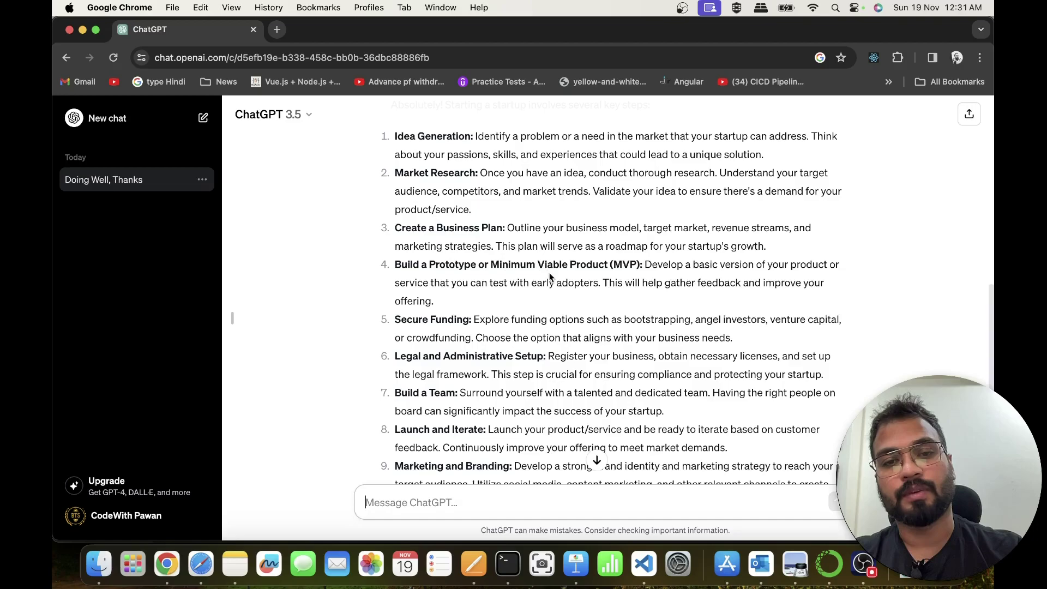
{"action": "scroll", "coordinate": [599, 269], "scroll_direction": "up", "scroll_amount": 1}
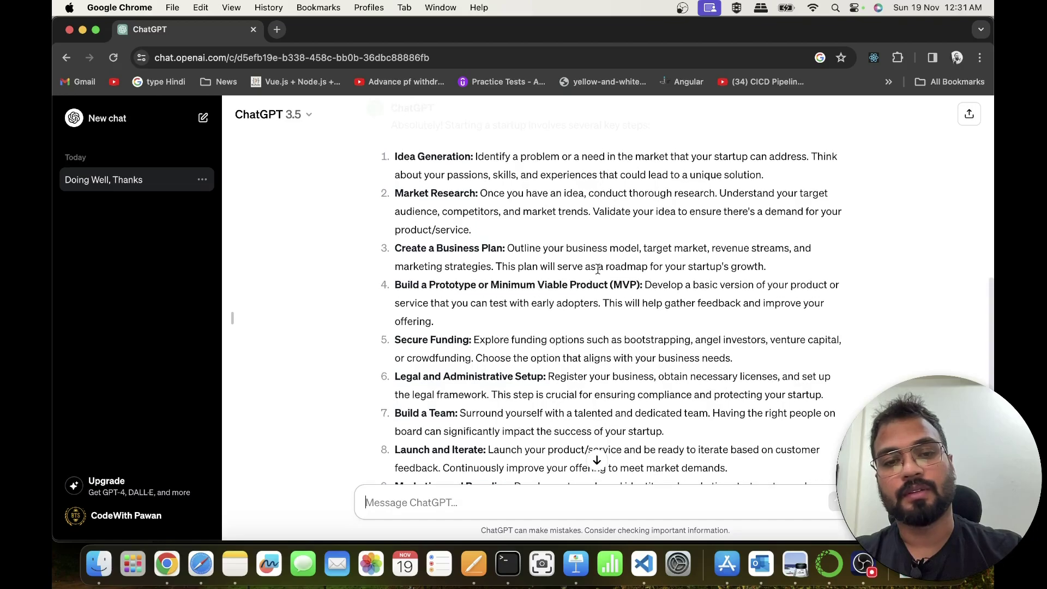
{"action": "scroll", "coordinate": [598, 268], "scroll_direction": "up", "scroll_amount": 3}
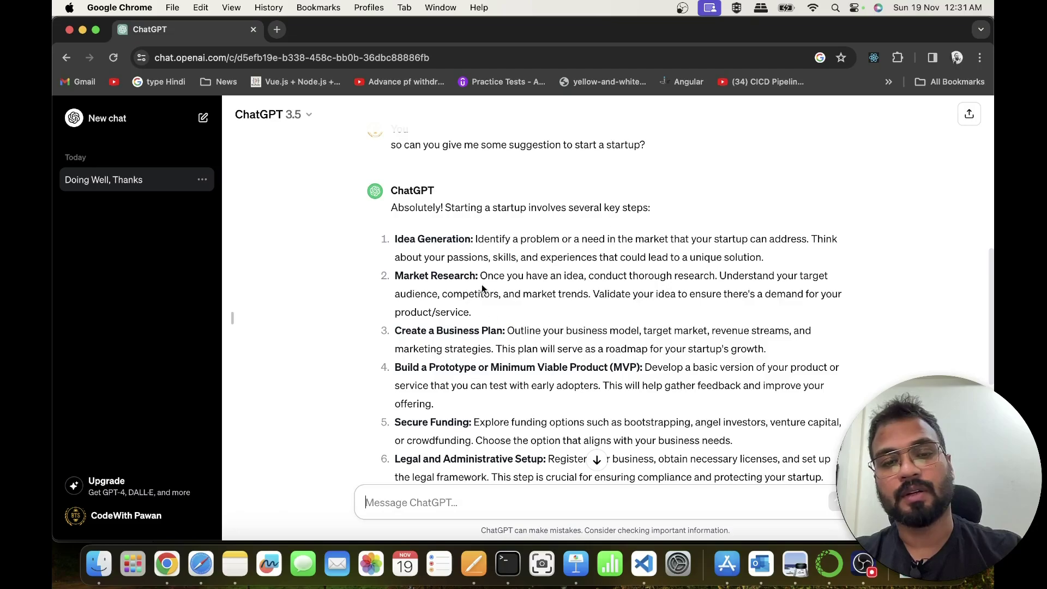
{"action": "scroll", "coordinate": [484, 304], "scroll_direction": "down", "scroll_amount": 3}
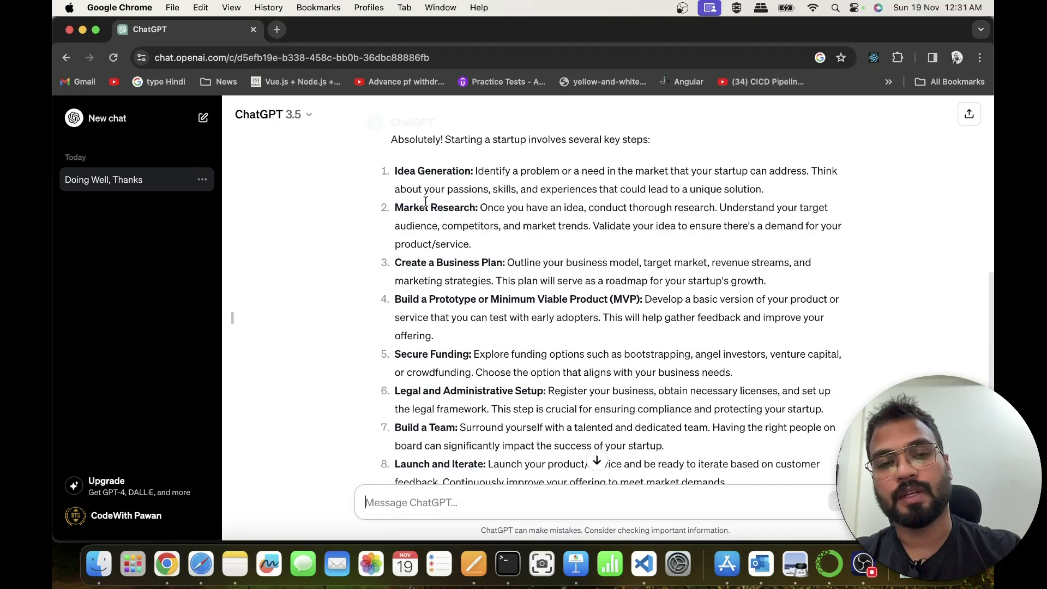
{"action": "scroll", "coordinate": [464, 275], "scroll_direction": "down", "scroll_amount": 5}
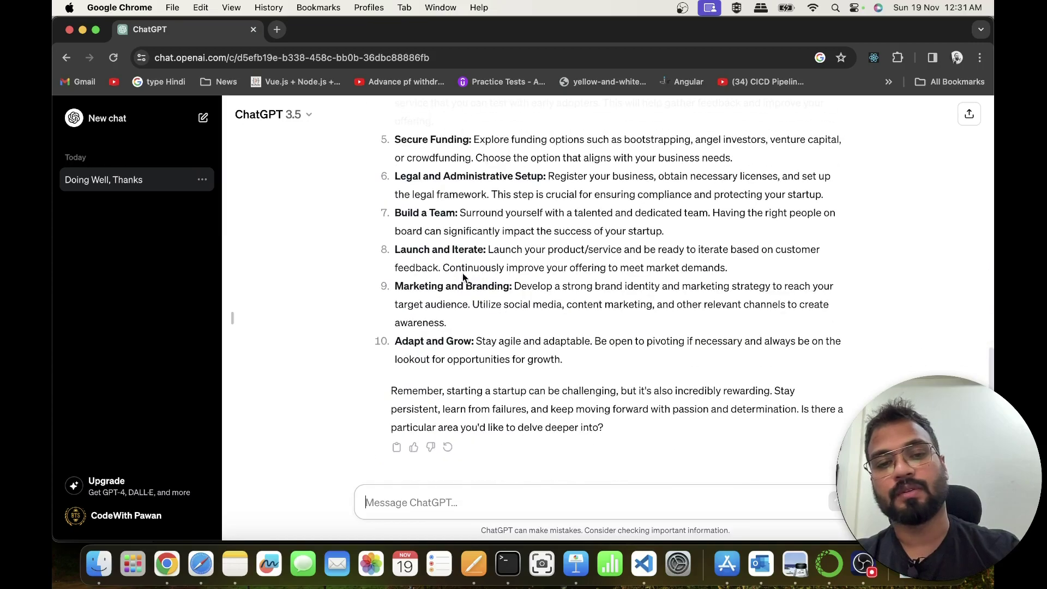
Send the follow-up message "ok, so which kind of Business in need to start? just give top 5 areas ?".
{"action": "left_click", "coordinate": [490, 506]}
{"action": "type", "text": "ok, so which"}
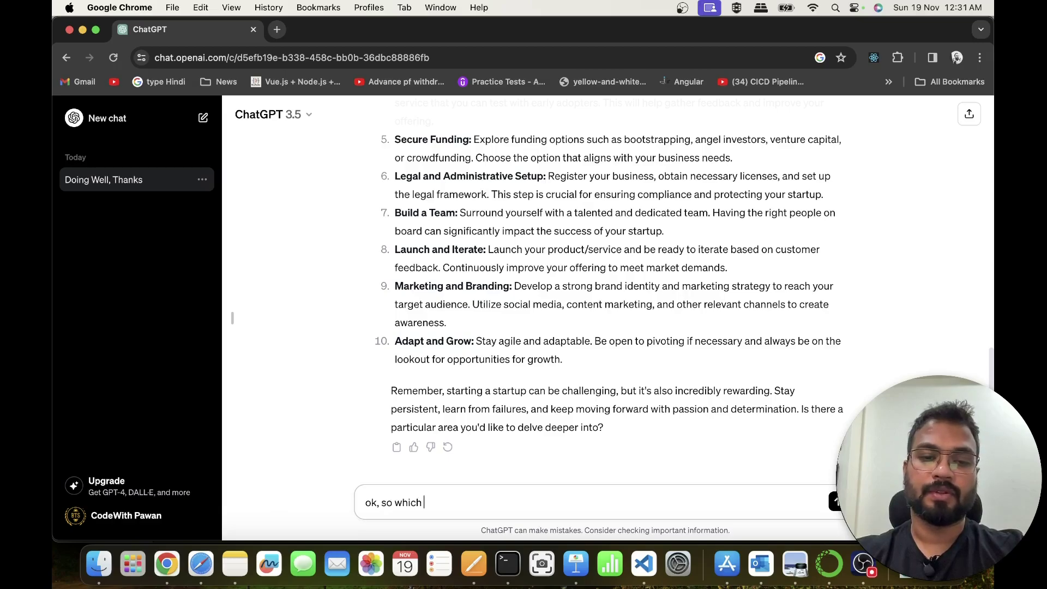
{"action": "type", "text": " kidn"}
{"action": "key", "text": "BackSpace"}
{"action": "type", "text": "d of "}
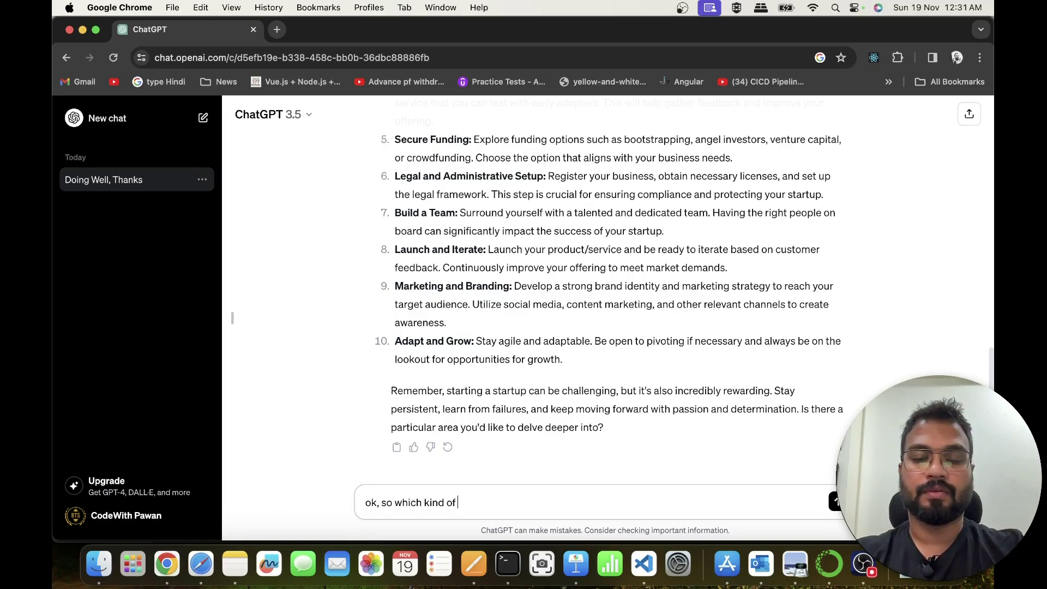
{"action": "type", "text": "bussines"}
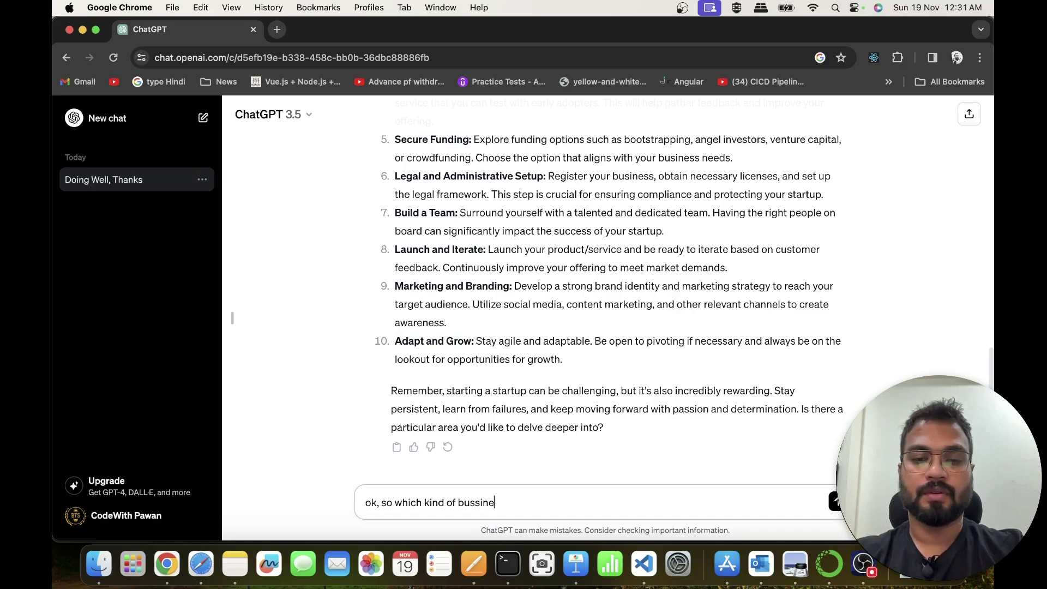
{"action": "key", "text": "BackSpace"}
{"action": "key", "text": "BackSpace"}
{"action": "key", "text": "BackSpace"}
{"action": "key", "text": "BackSpace"}
{"action": "key", "text": "BackSpace"}
{"action": "type", "text": "iness in"}
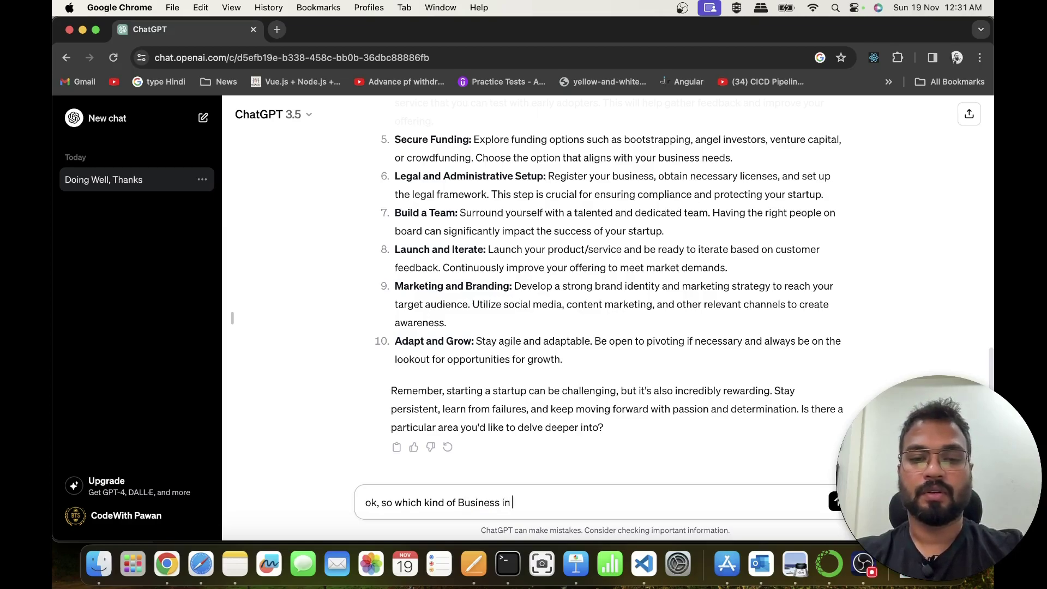
{"action": "type", "text": " need"}
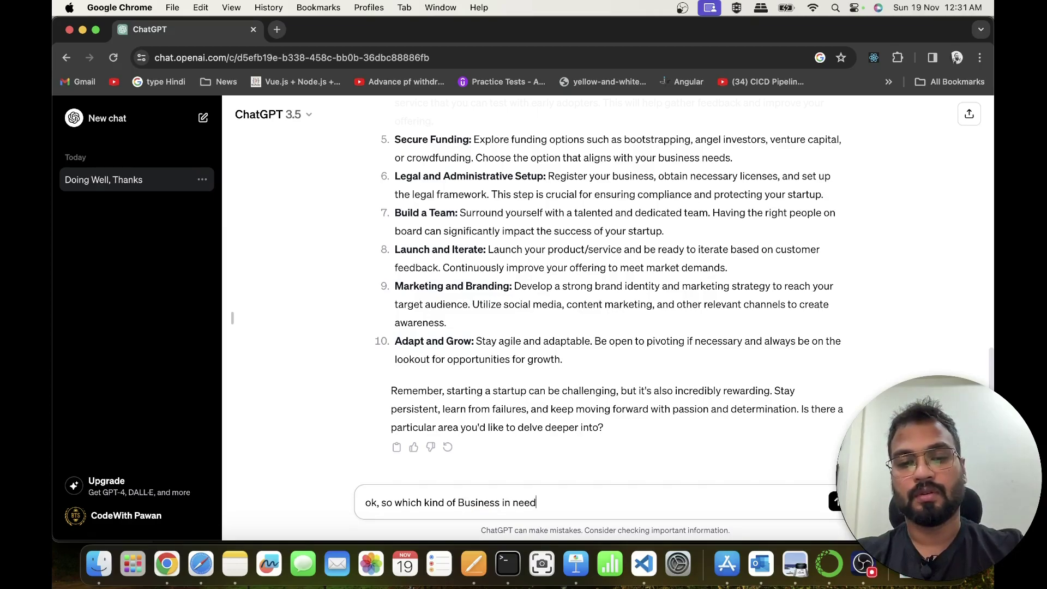
{"action": "type", "text": " to start"}
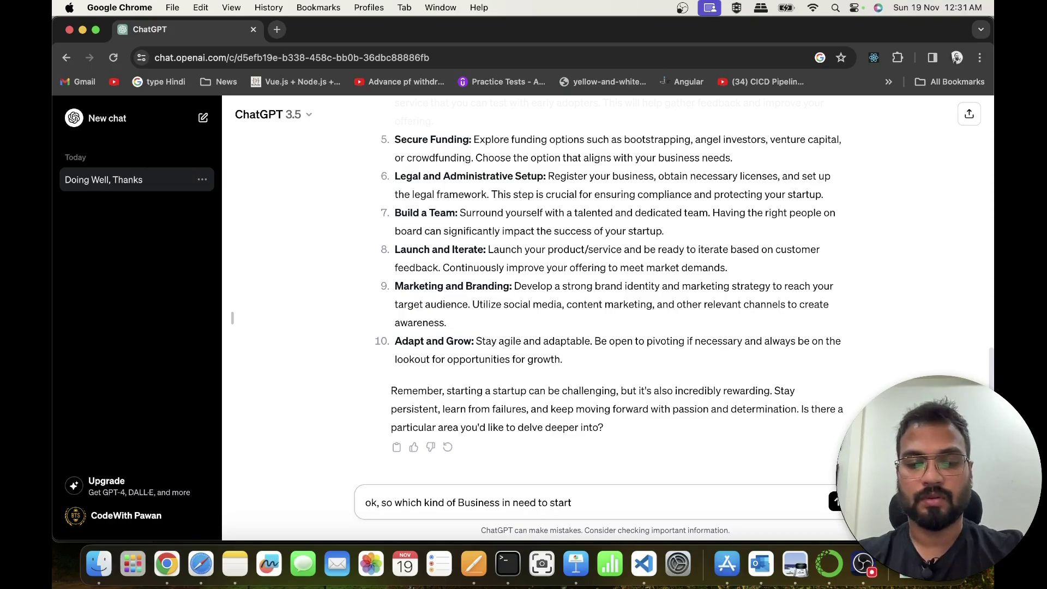
{"action": "type", "text": "? just give top 5"}
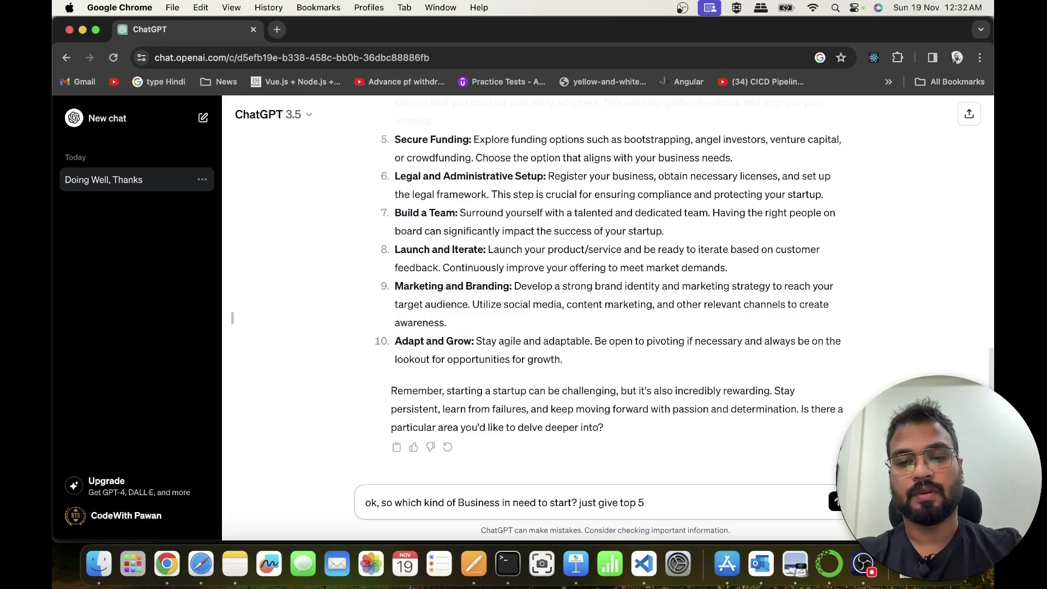
{"action": "type", "text": " areas"}
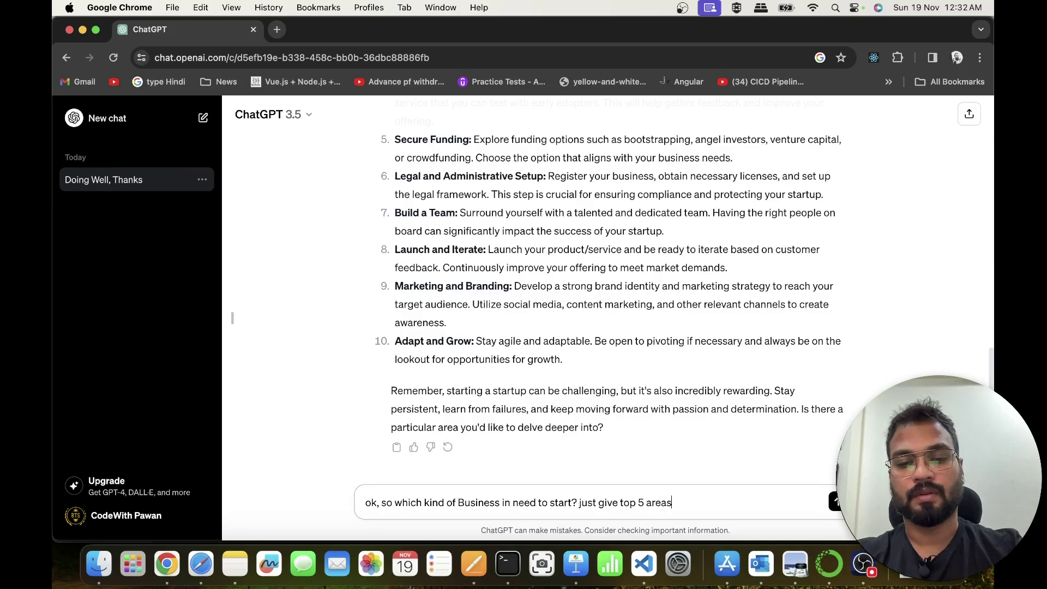
{"action": "type", "text": " ?"}
{"action": "key", "text": "Return"}
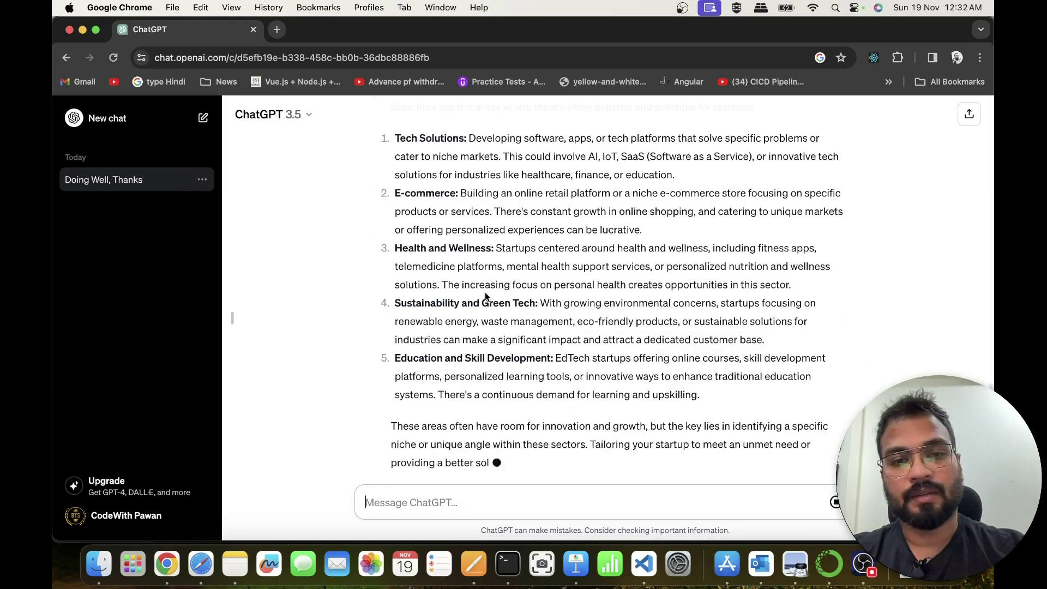
Review the five suggested startup areas and begin a reply with "ok, so i am in".
{"action": "scroll", "coordinate": [461, 286], "scroll_direction": "up", "scroll_amount": 5}
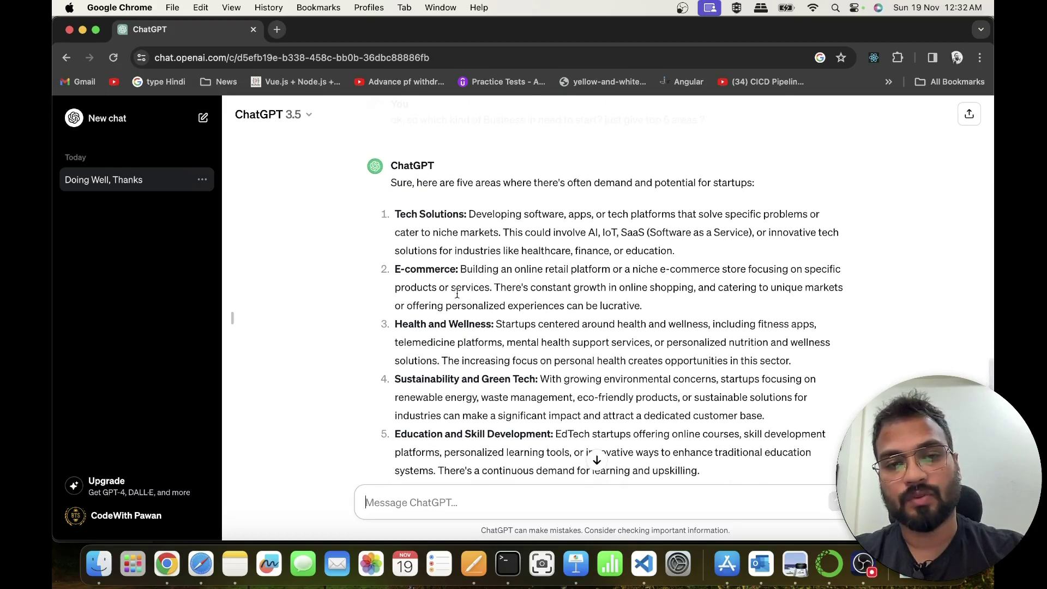
{"action": "scroll", "coordinate": [457, 297], "scroll_direction": "down", "scroll_amount": 1}
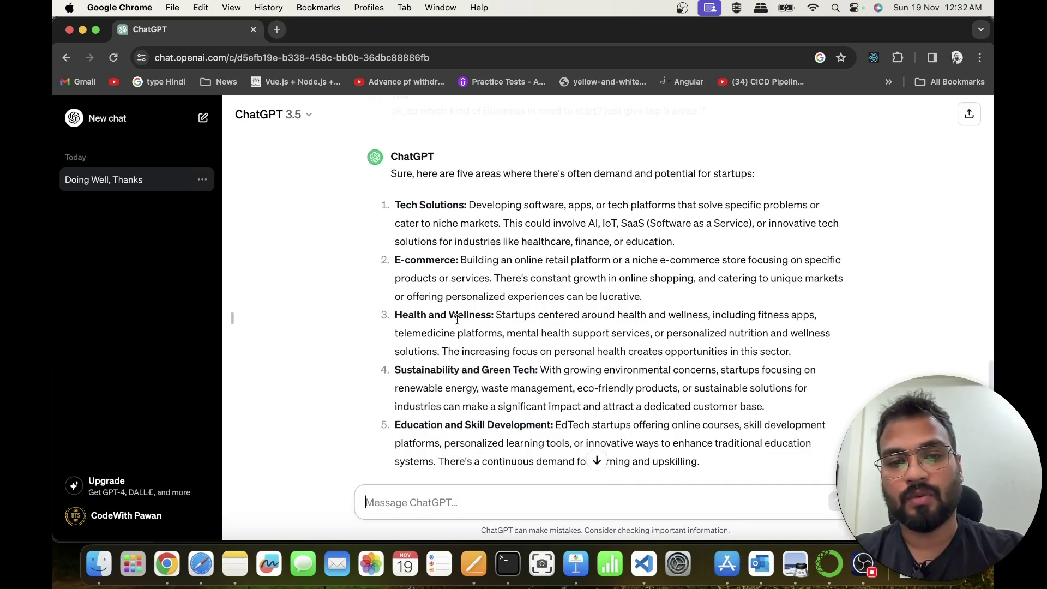
{"action": "left_click", "coordinate": [466, 497]}
{"action": "type", "text": "ok"}
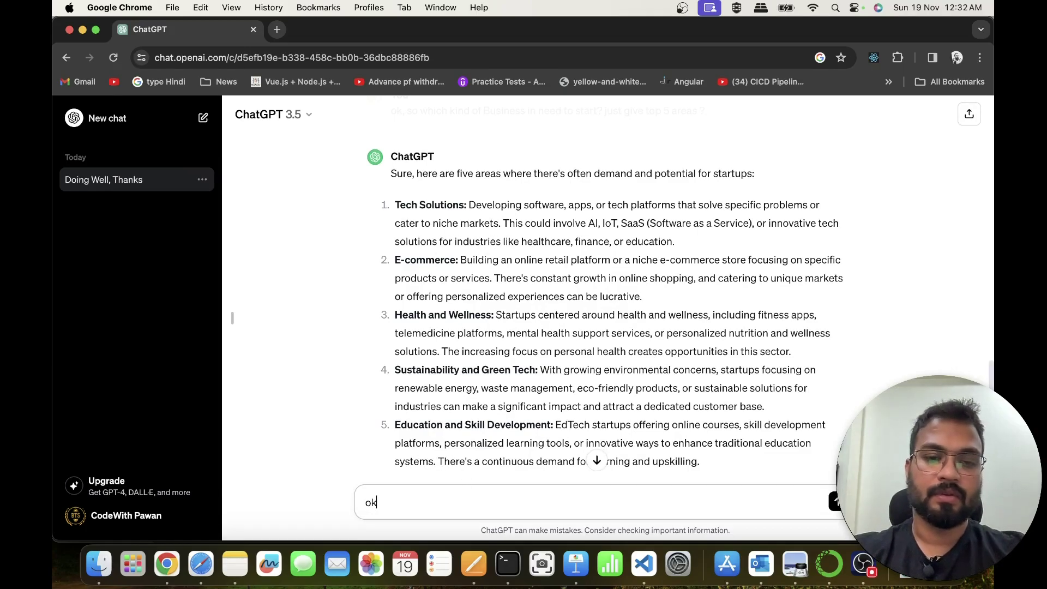
{"action": "type", "text": ", so i am "}
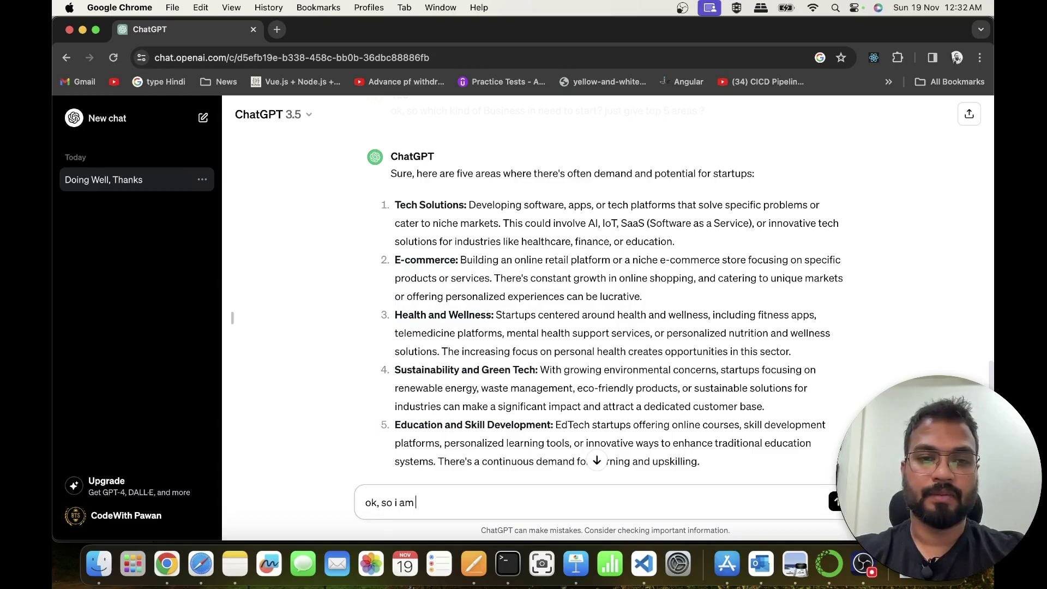
{"action": "type", "text": "instrested in"}
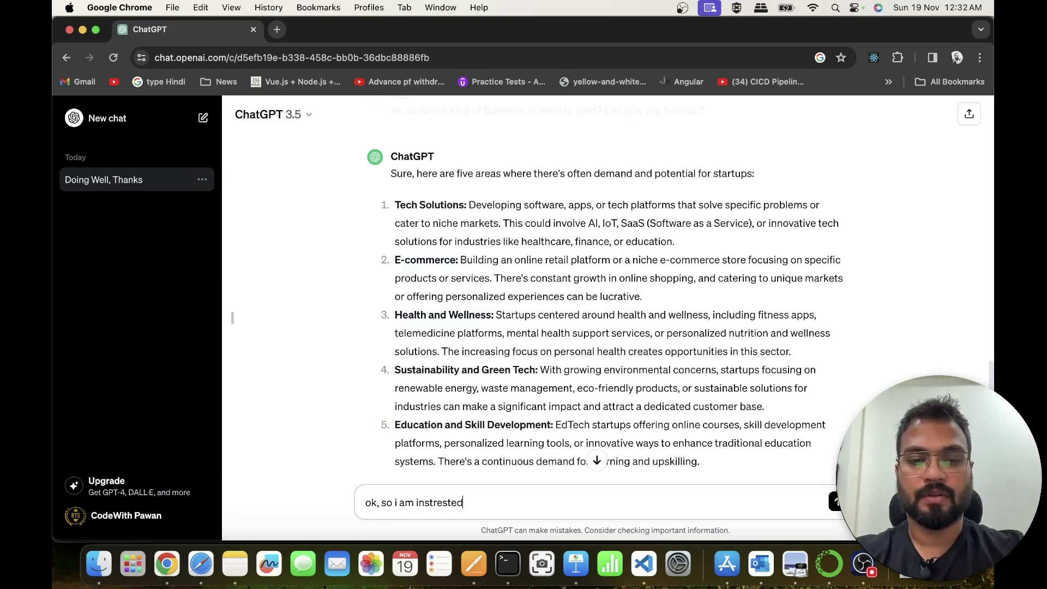
{"action": "key", "text": "BackSpace"}
{"action": "key", "text": "BackSpace"}
{"action": "key", "text": "BackSpace"}
{"action": "key", "text": "BackSpace"}
{"action": "key", "text": "BackSpace"}
{"action": "key", "text": "BackSpace"}
{"action": "key", "text": "BackSpace"}
{"action": "key", "text": "BackSpace"}
{"action": "key", "text": "BackSpace"}
{"action": "key", "text": "BackSpace"}
{"action": "key", "text": "BackSpace"}
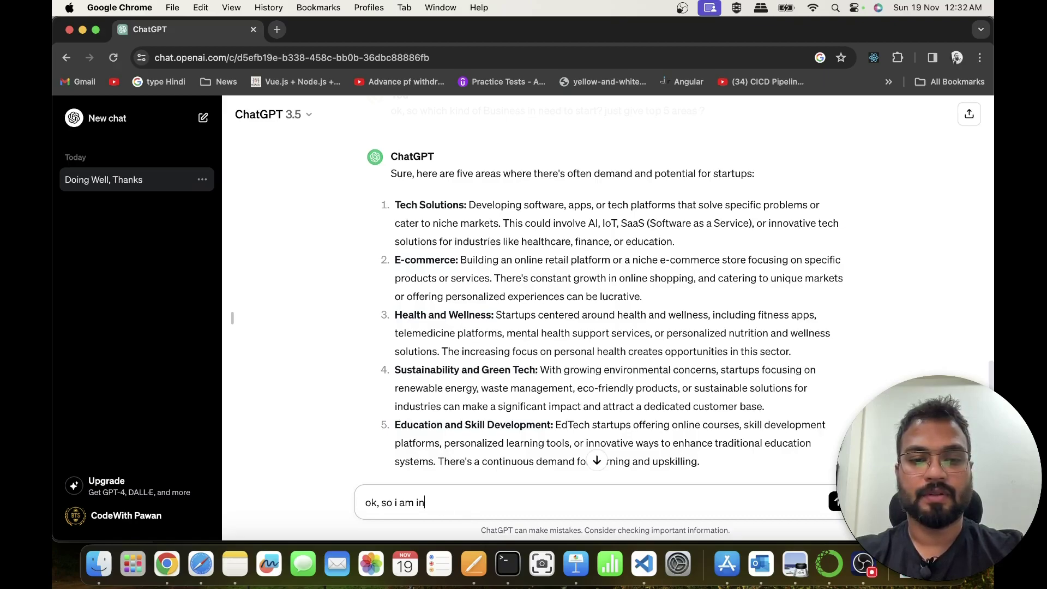